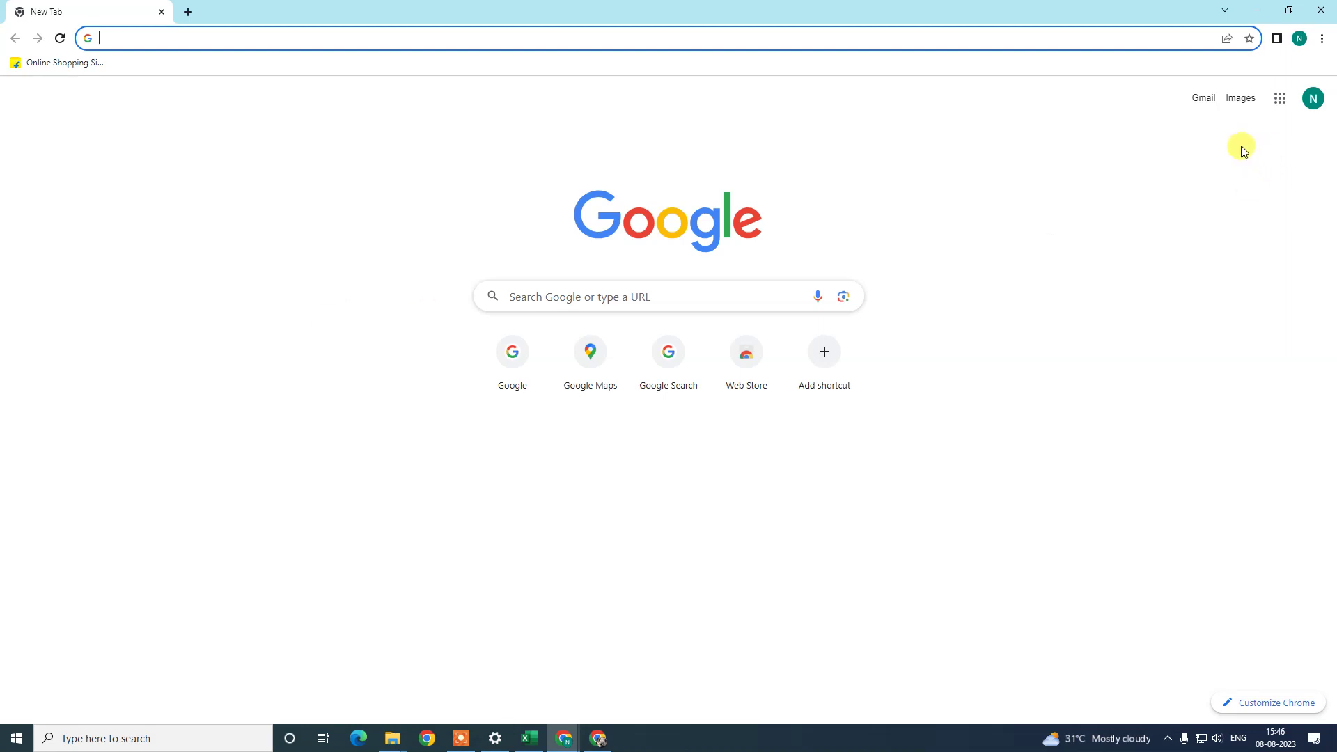
Step: Check which Google account is signed in using the account menu
click(1313, 99)
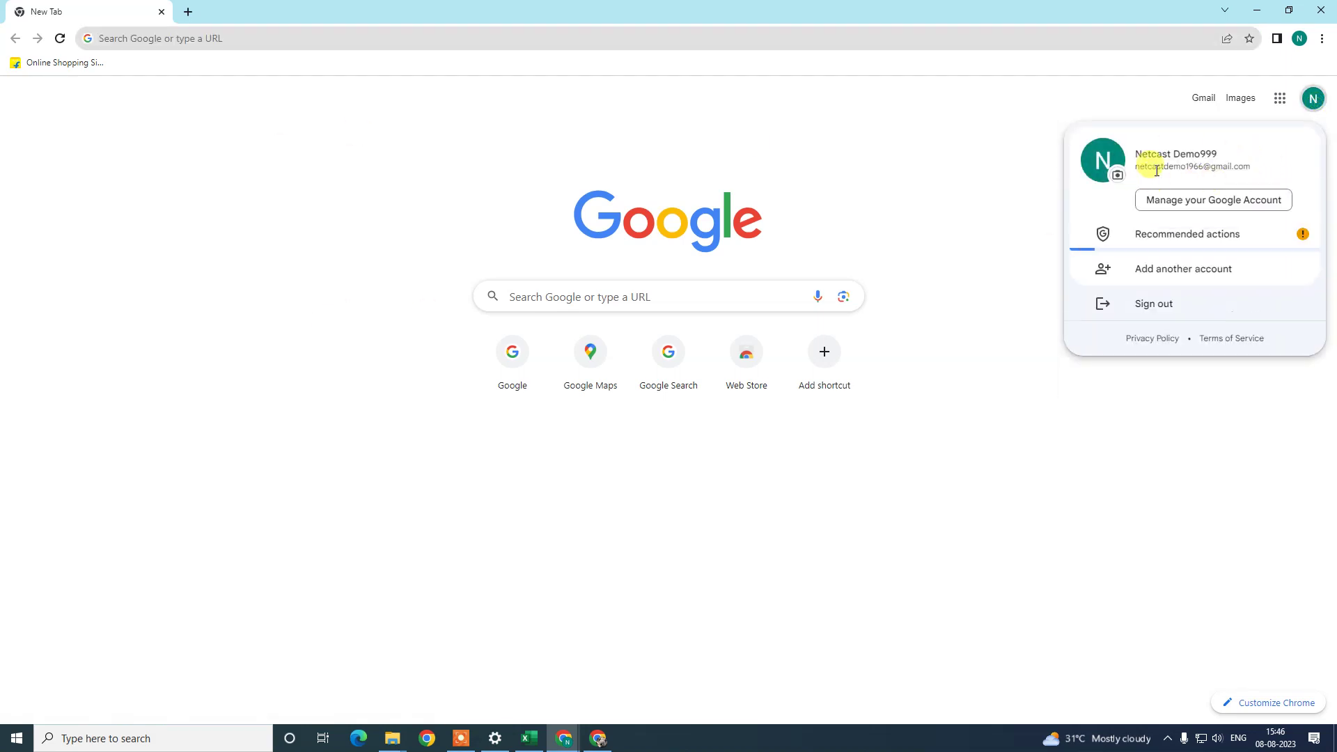
drag(1137, 167, 1286, 171)
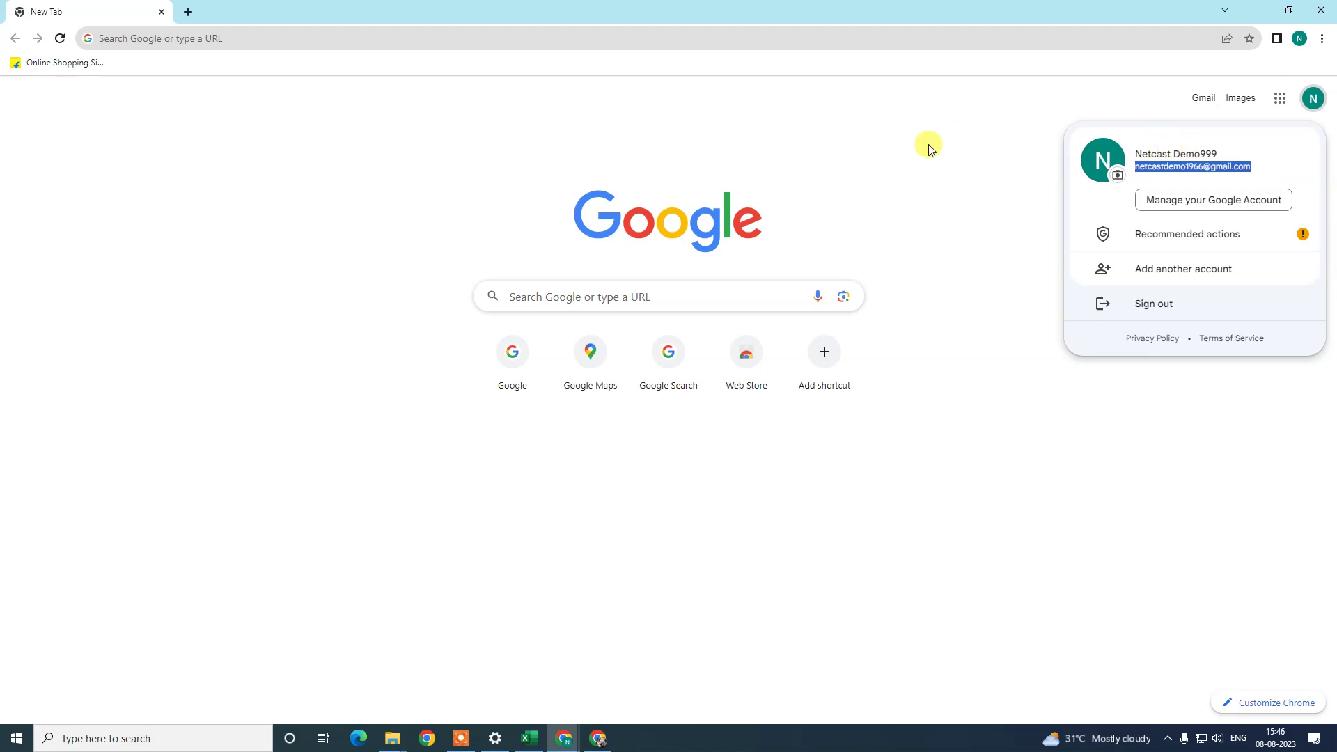
click(884, 143)
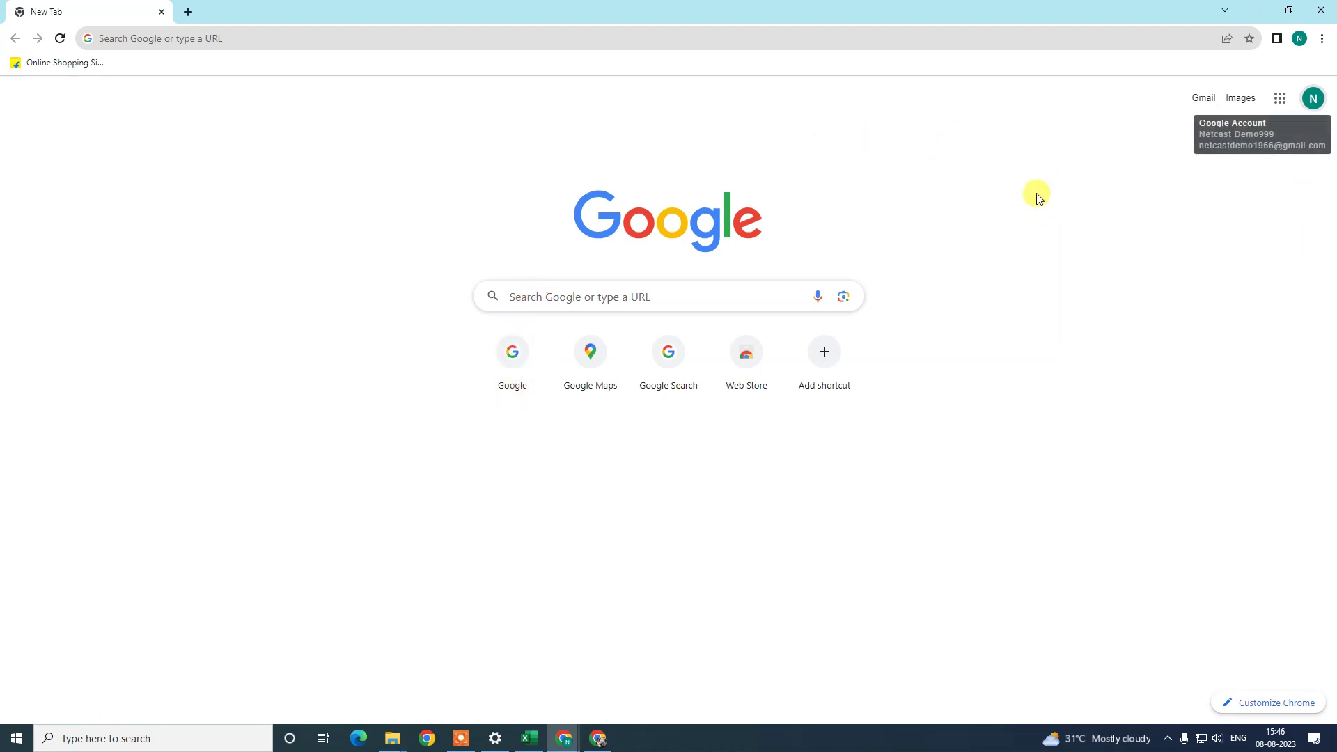
Step: Search Google for 'my business' and open the full list of managed Business Profiles
click(194, 45)
click(182, 62)
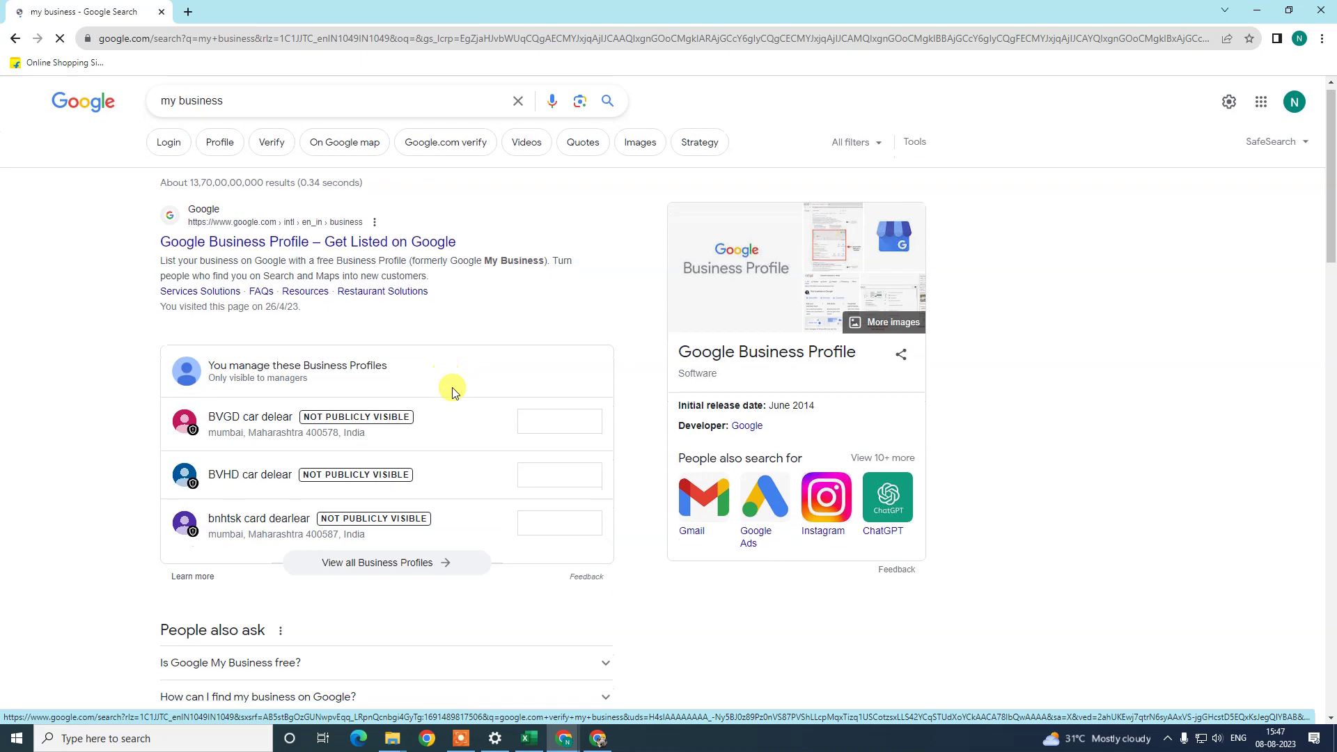
scroll(453, 388, down, 2)
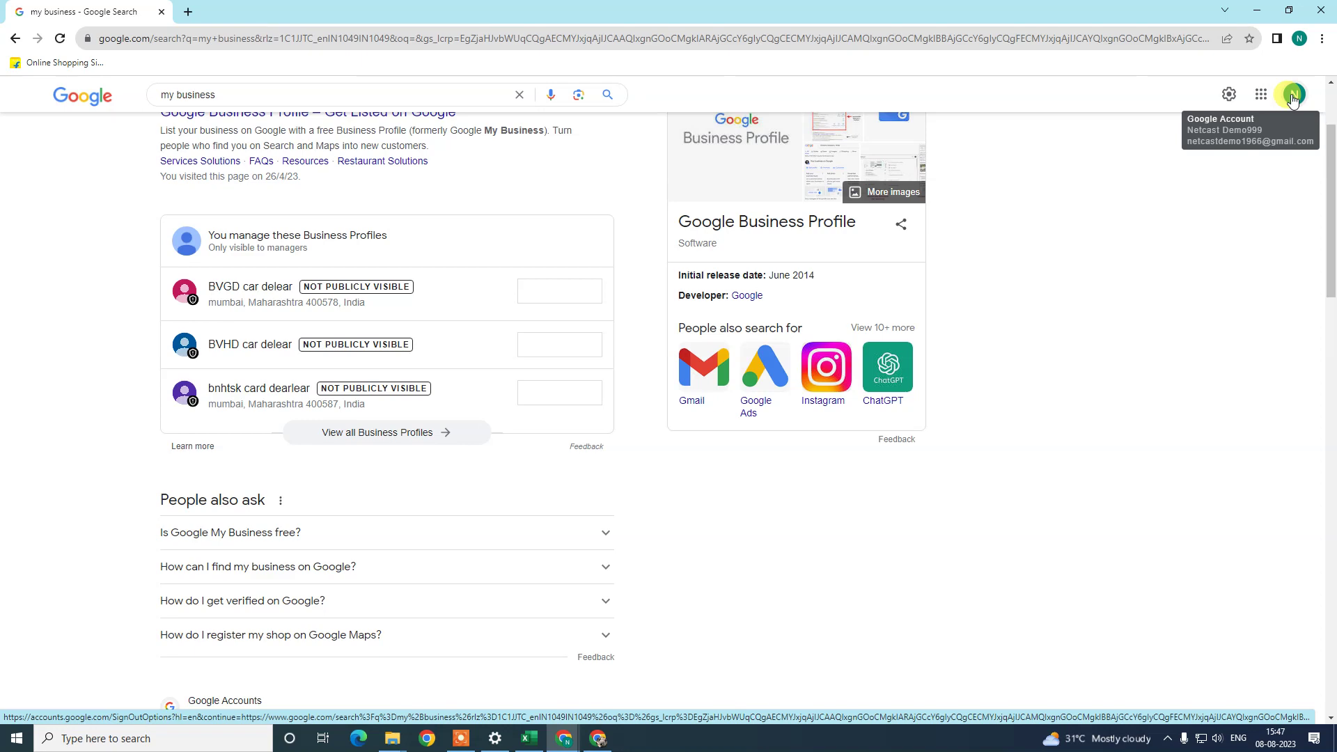
click(382, 433)
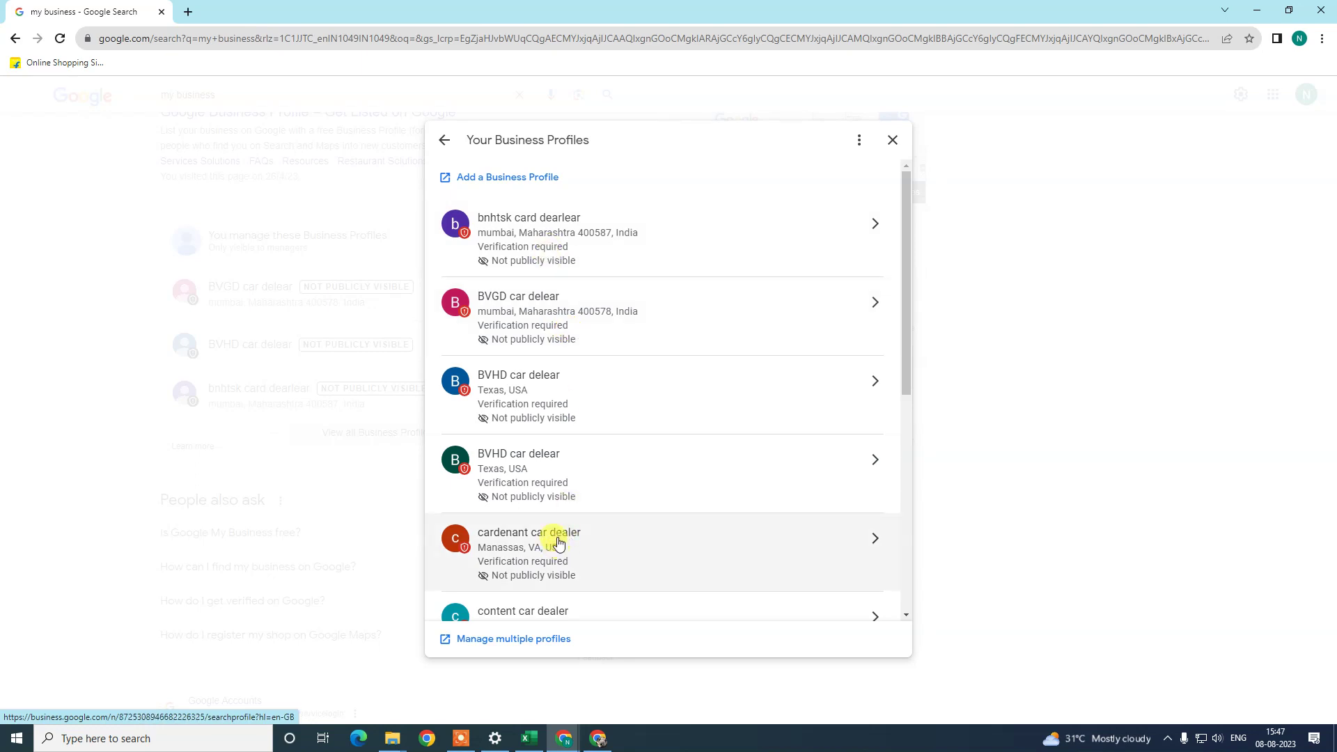
Step: Open the bnhtsk card dearlear profile from the Business Profiles list
click(591, 245)
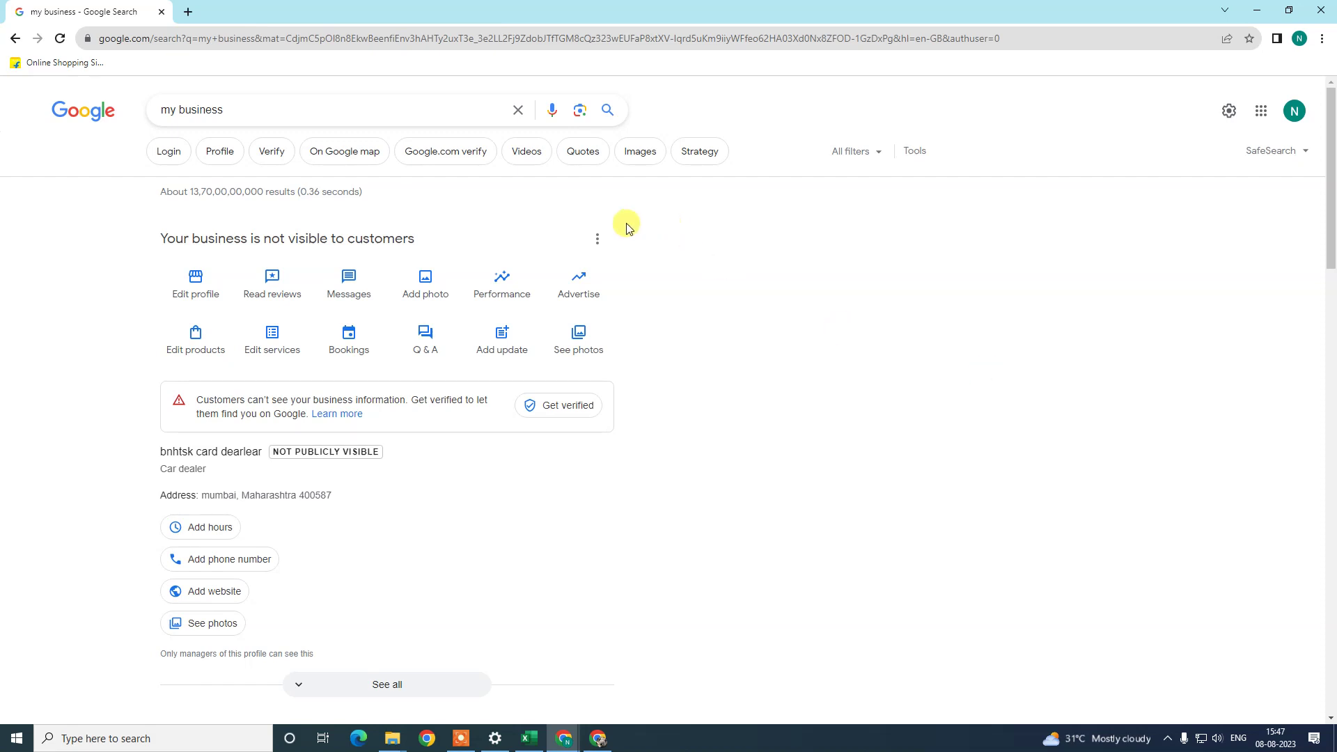
Step: Set the profile's hours status to Permanently closed, then view the Location details
click(187, 287)
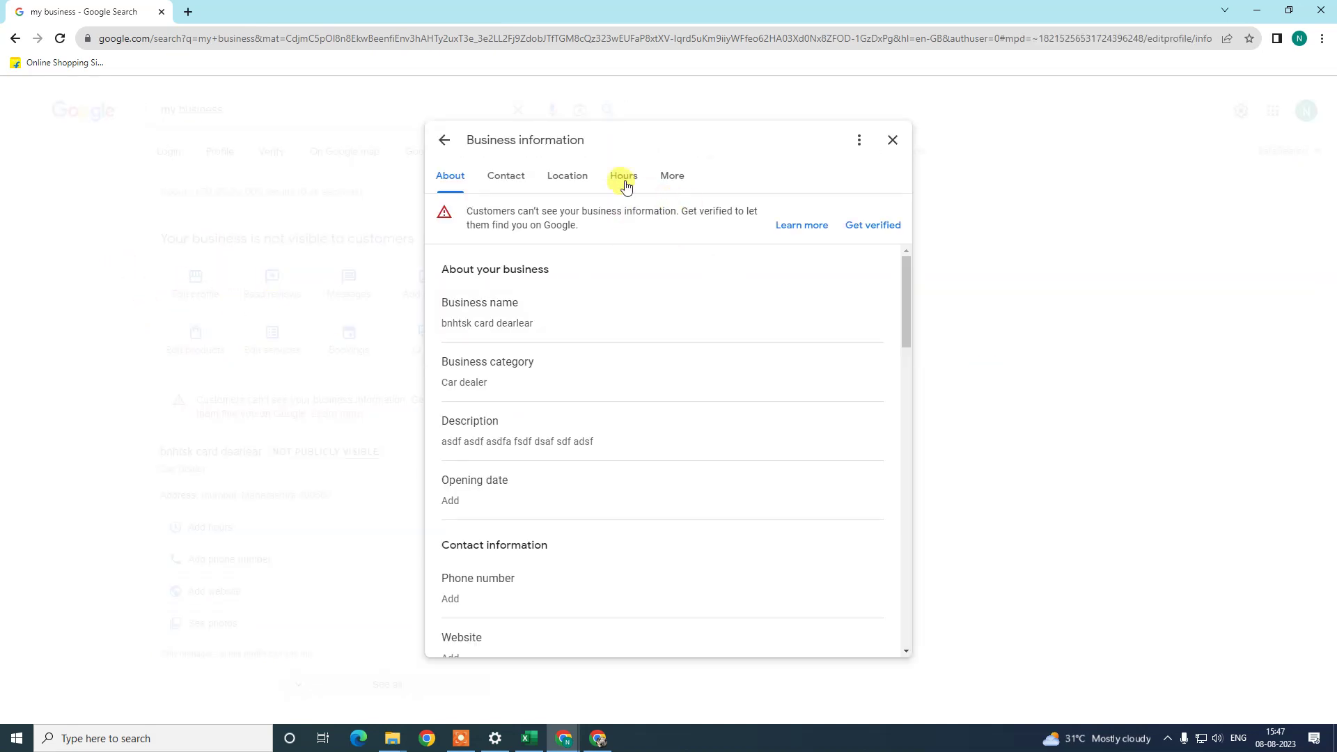
click(629, 181)
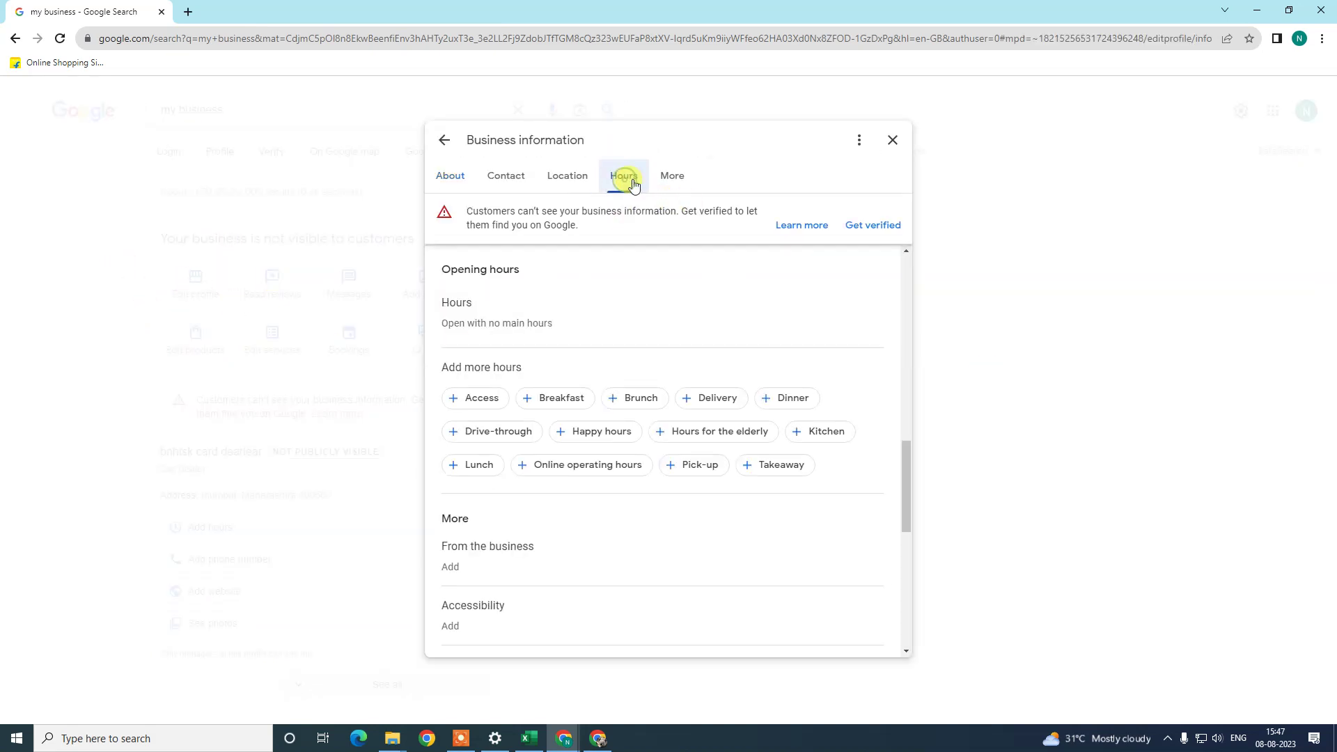
click(489, 305)
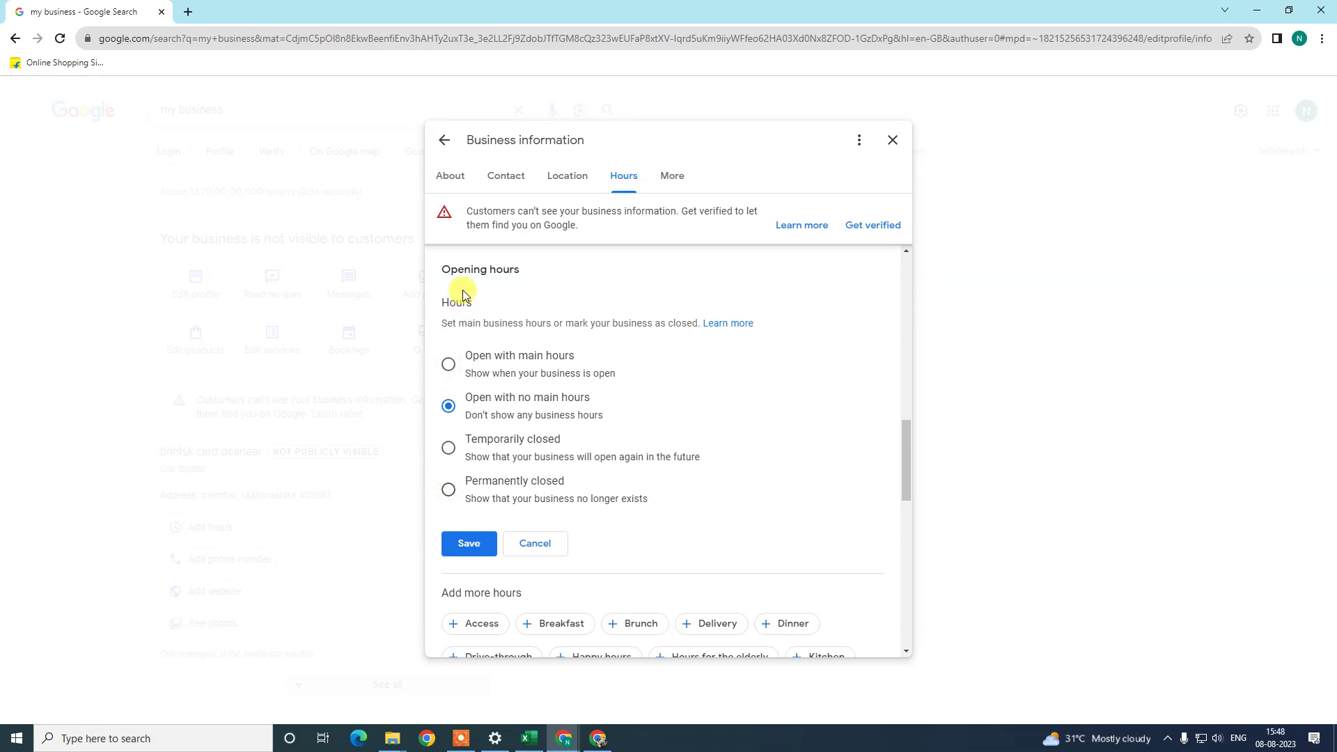
click(450, 494)
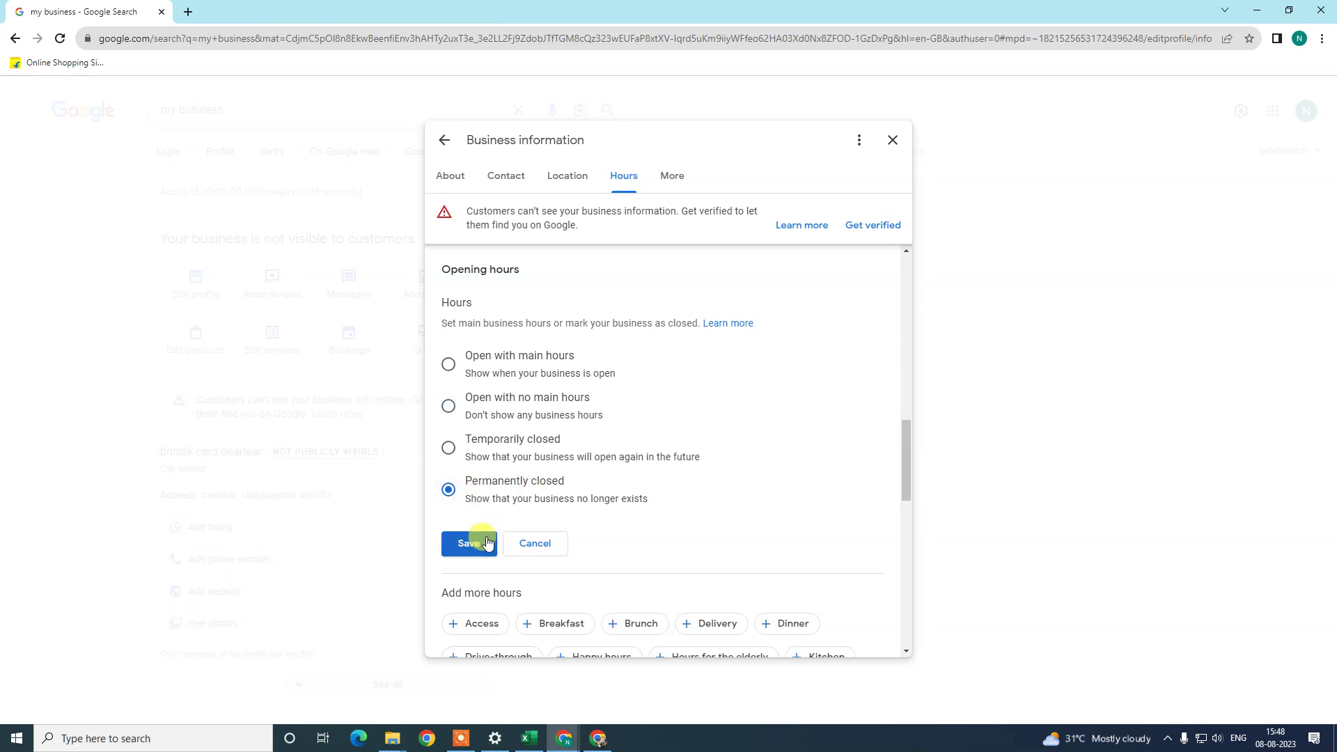
click(566, 182)
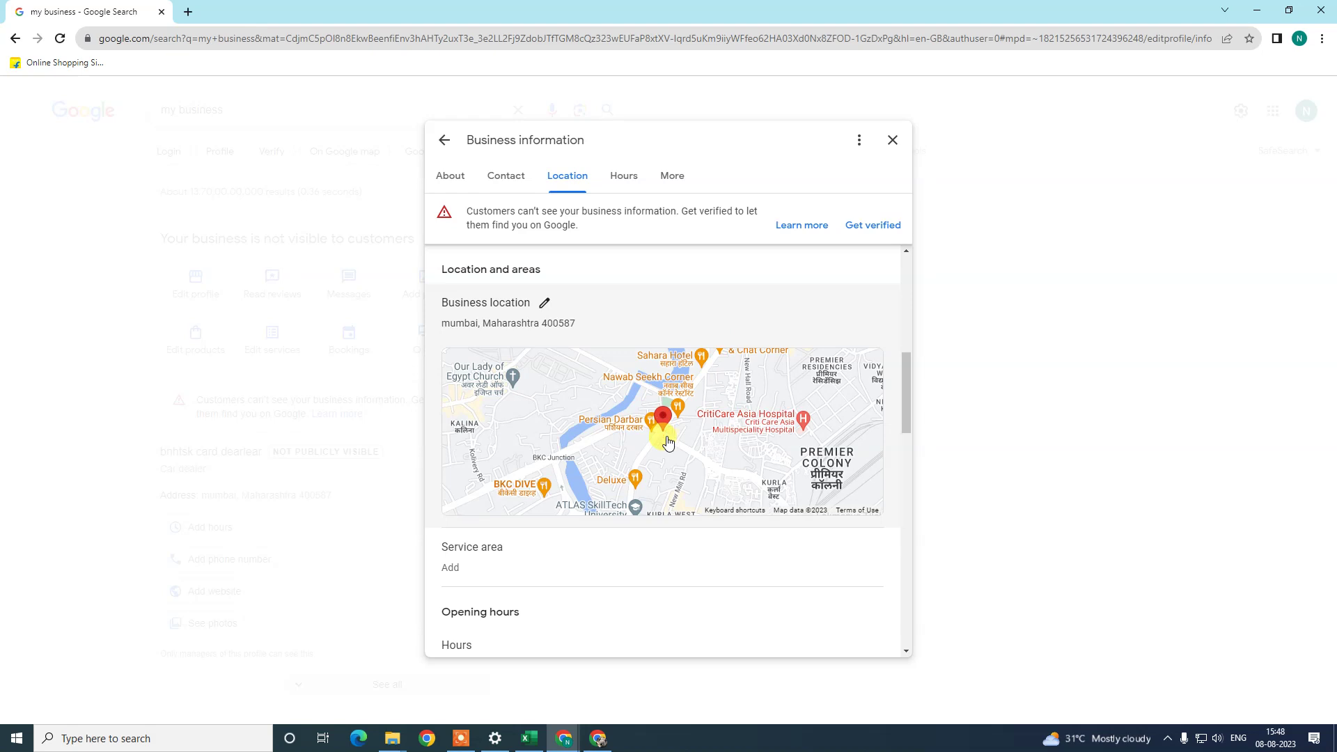
scroll(616, 427, up, 1)
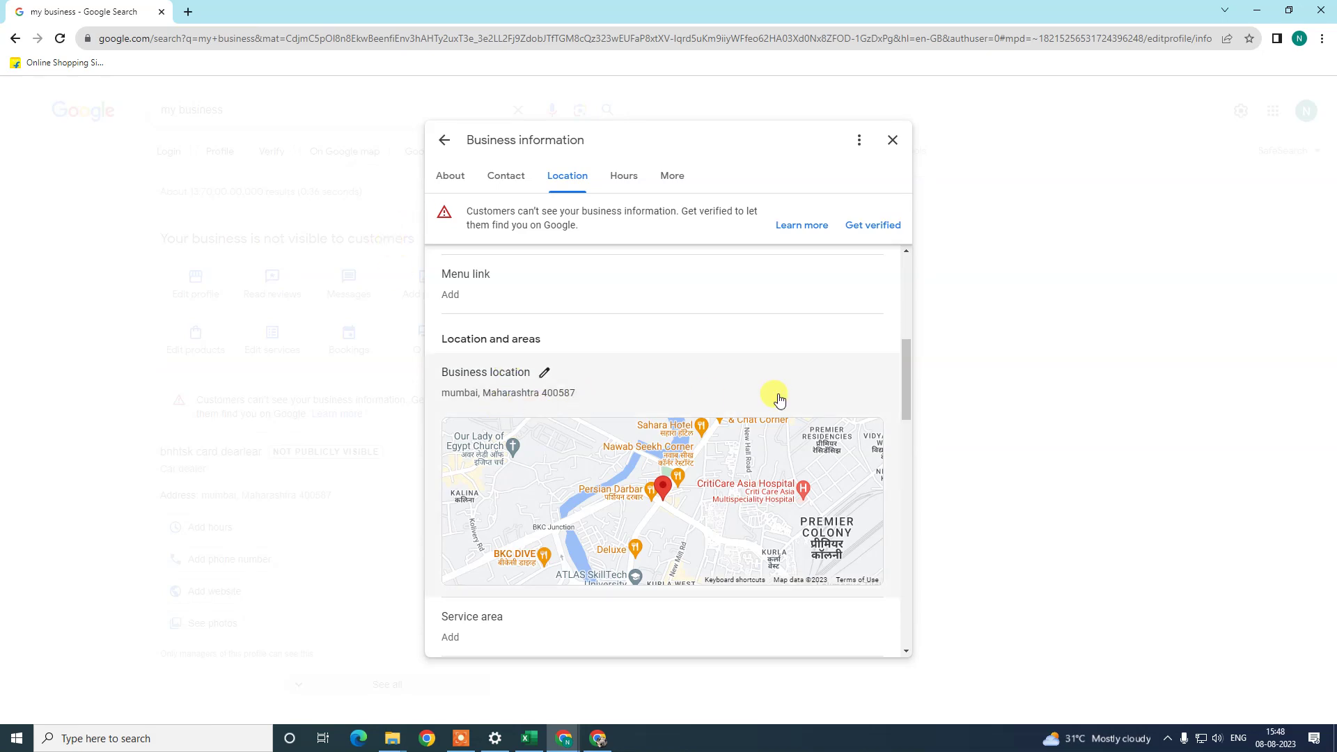
mouse_move(910, 364)
mouse_down()
mouse_move(916, 428)
mouse_move(904, 362)
mouse_move(904, 376)
mouse_move(861, 364)
mouse_up()
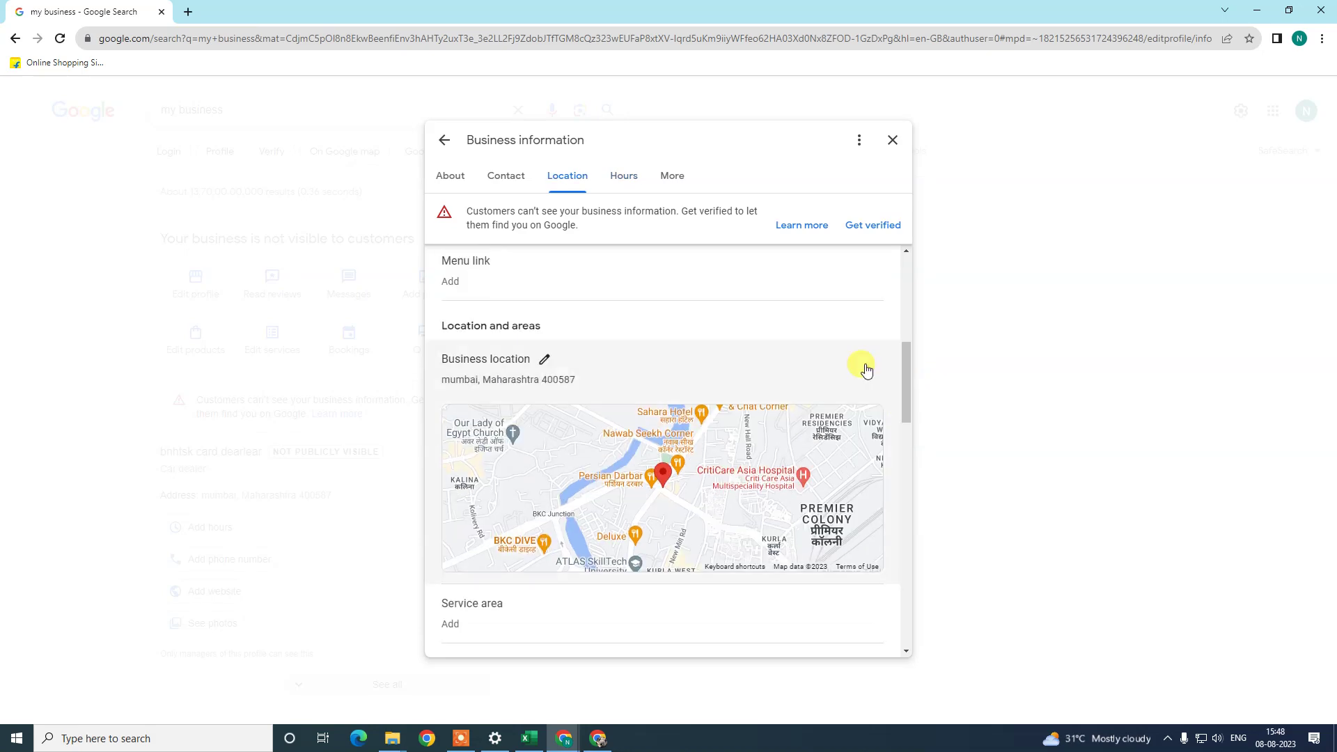
scroll(603, 407, up, 3)
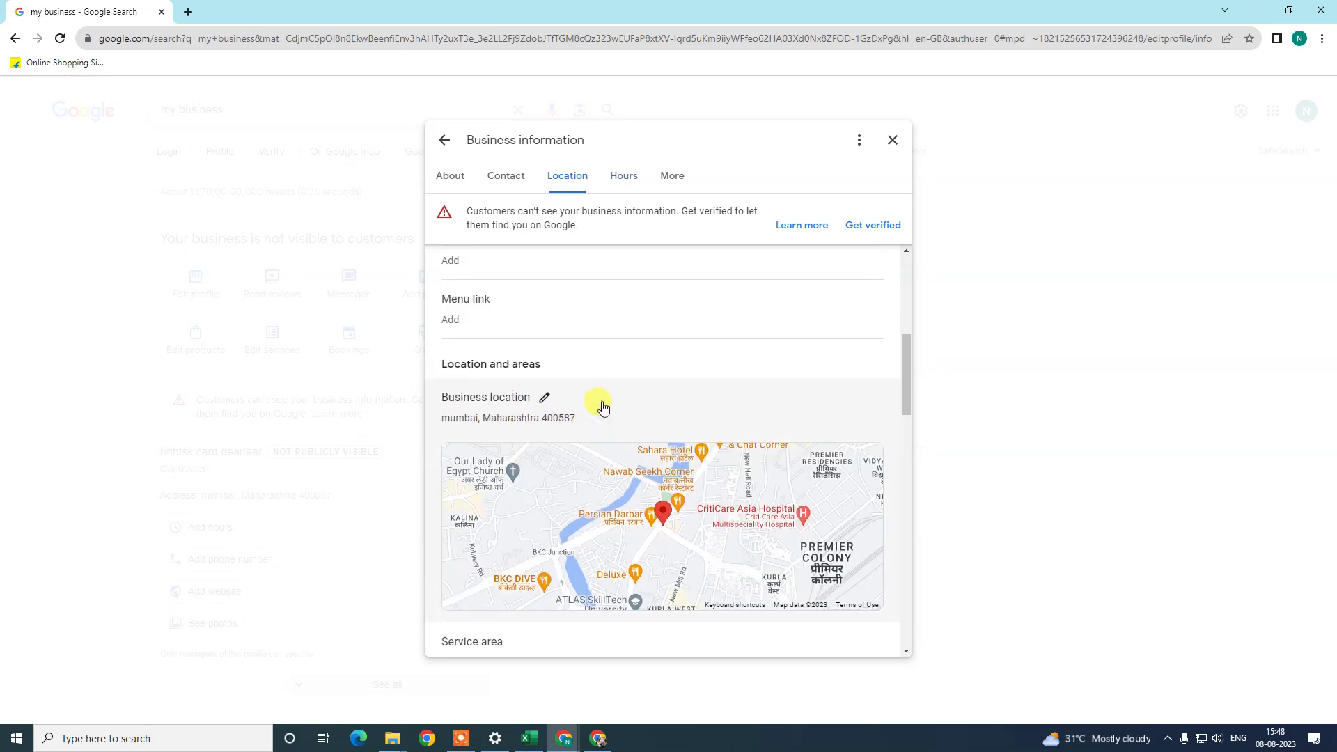
scroll(537, 307, up, 4)
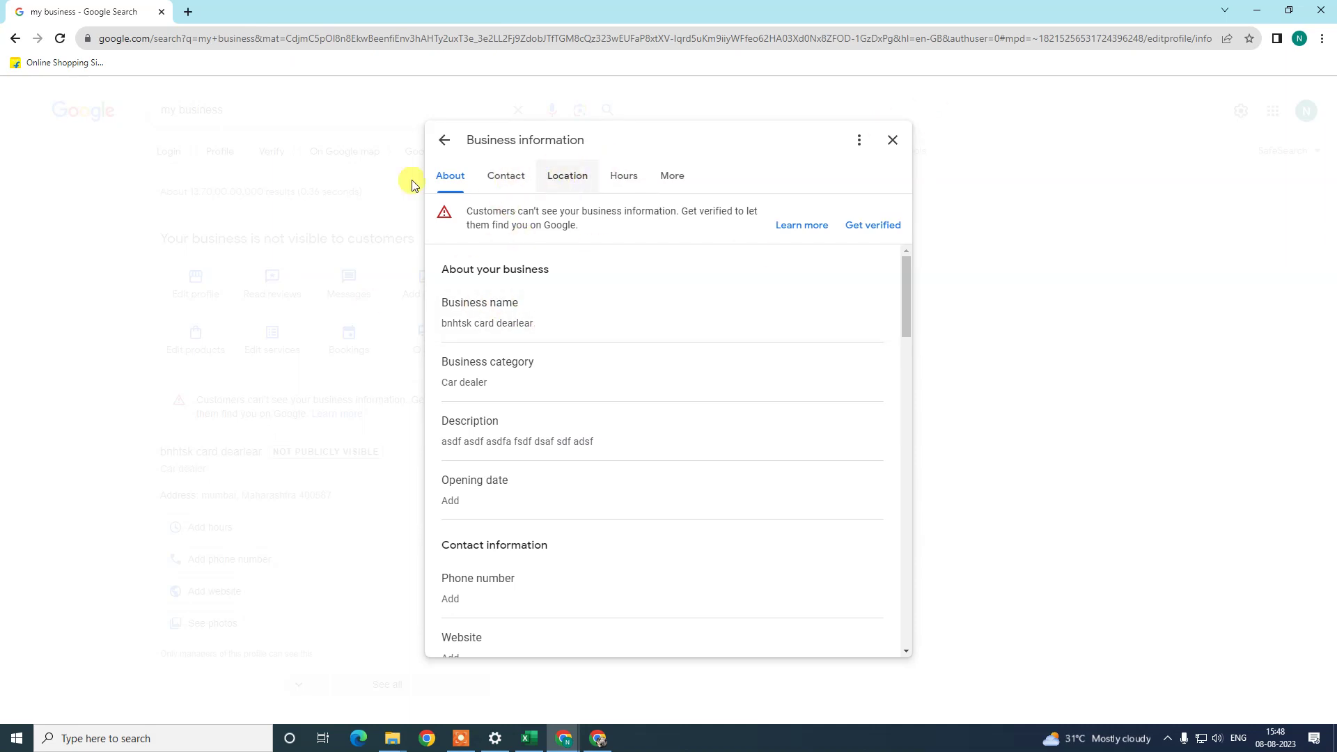
Step: Close the business information editor and discard the unsaved Permanently closed change
click(619, 182)
click(891, 140)
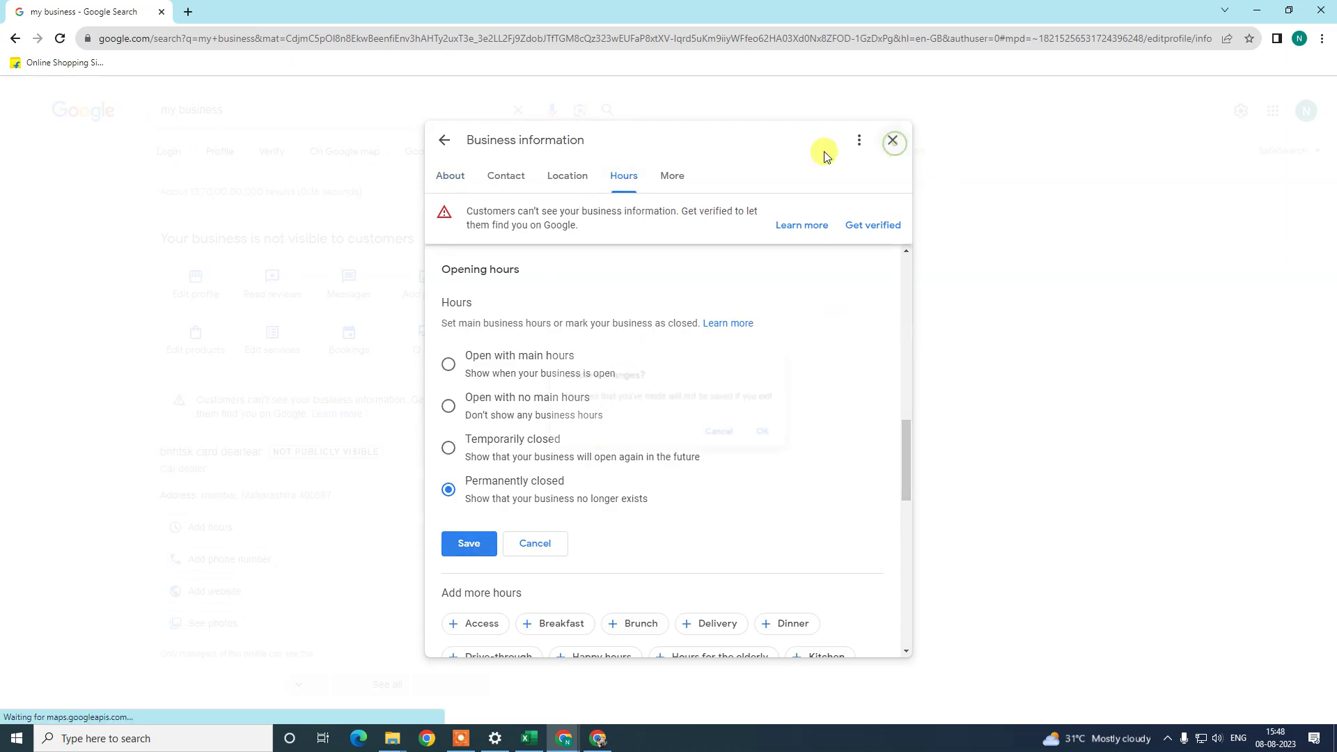
click(776, 438)
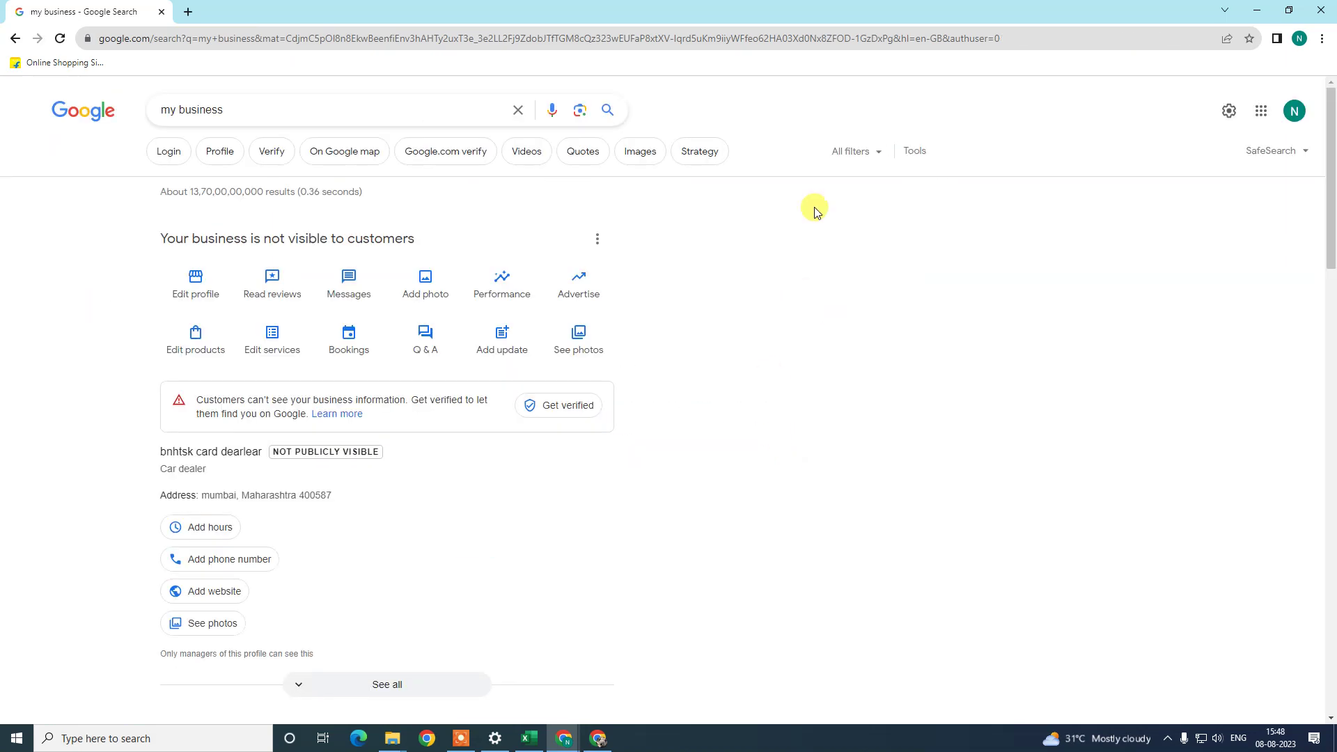
Step: Go to Business Profile settings and choose Remove Business Profile
click(597, 239)
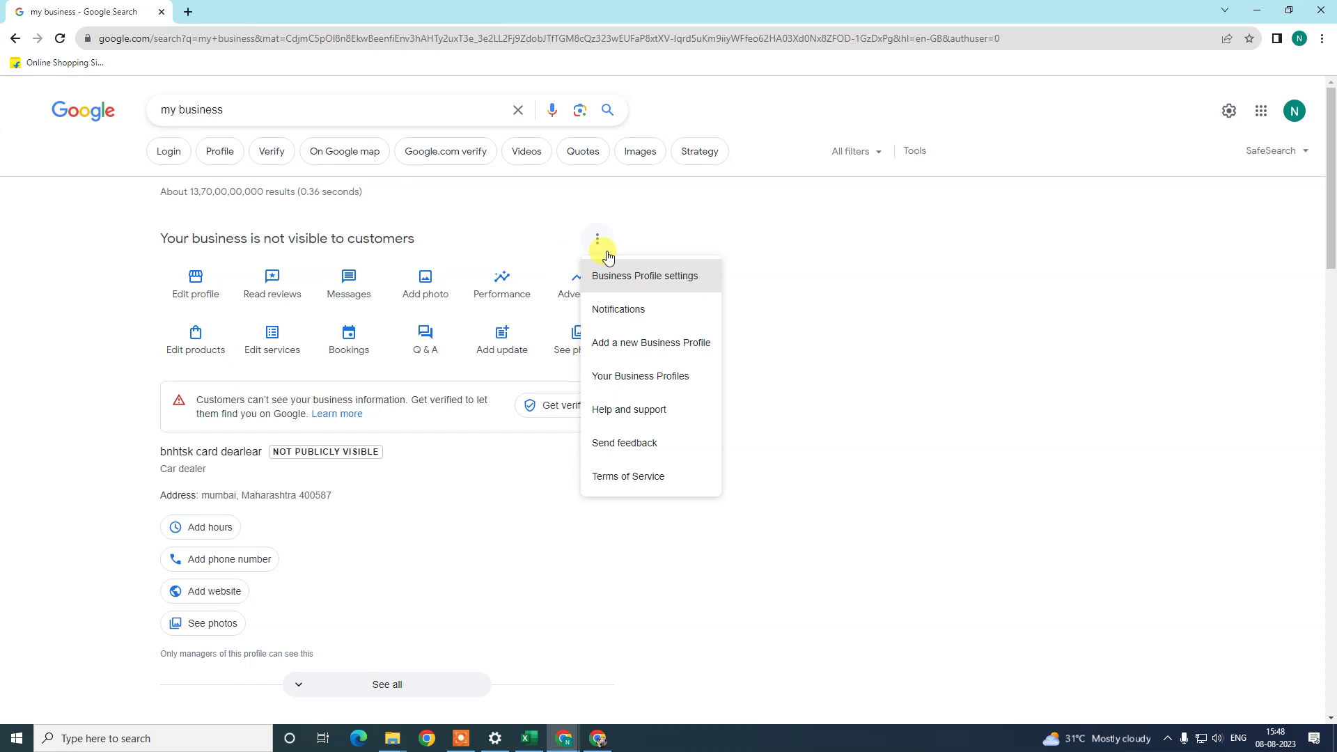
click(630, 278)
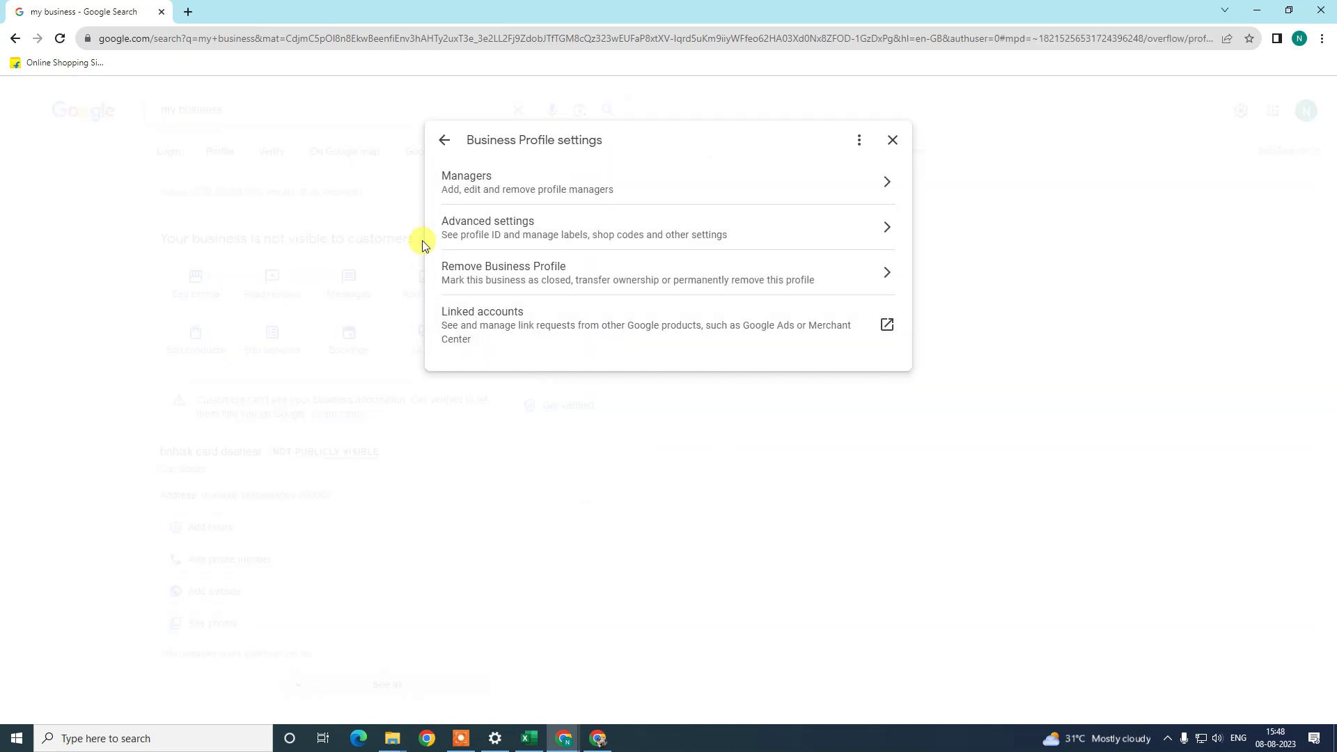
click(575, 268)
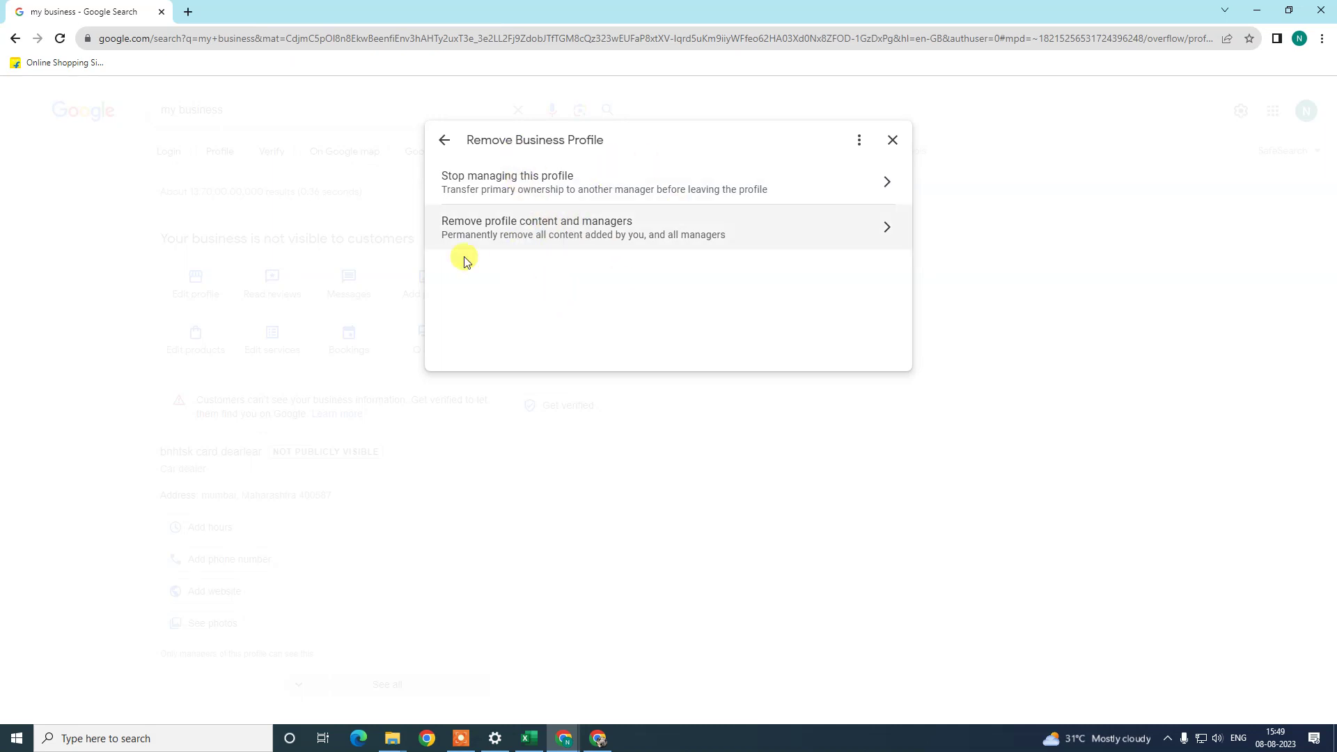
Step: Read the 'Remove profile content and managers' warnings, then exit the dialog without removing anything
click(493, 234)
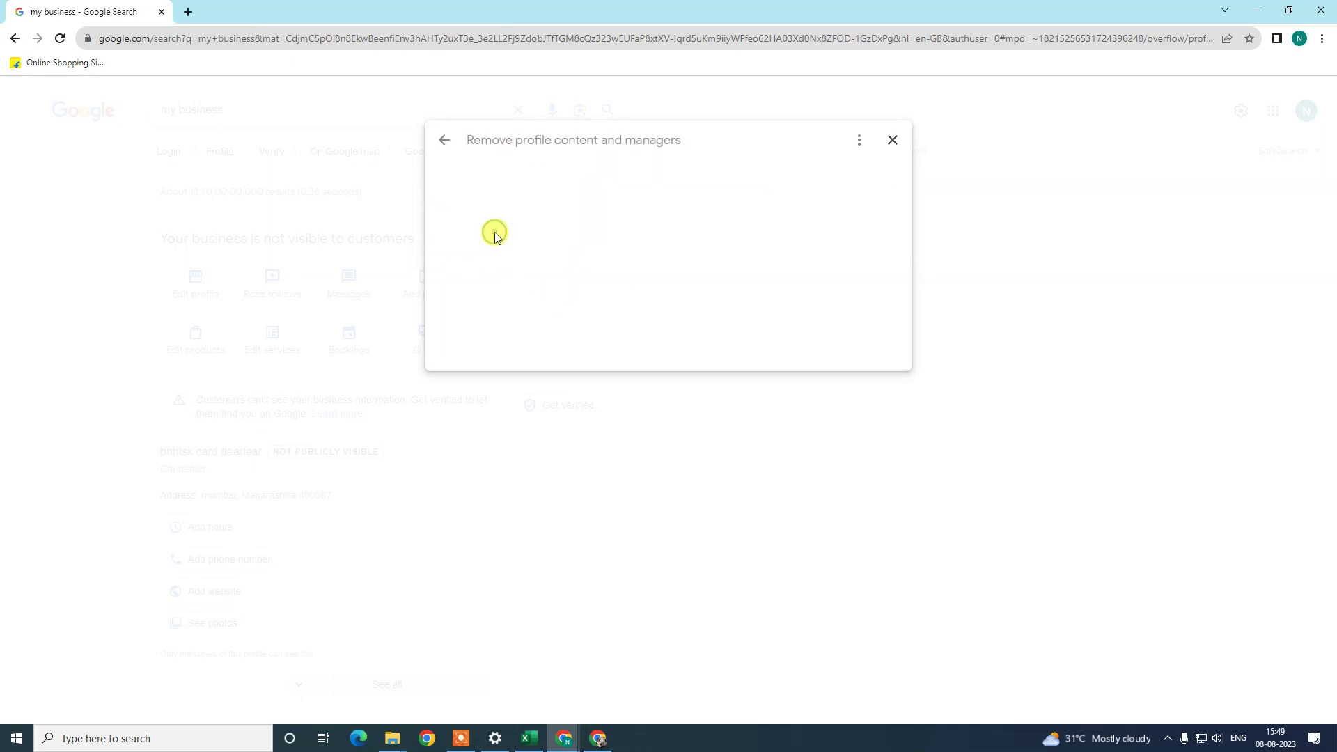
click(443, 140)
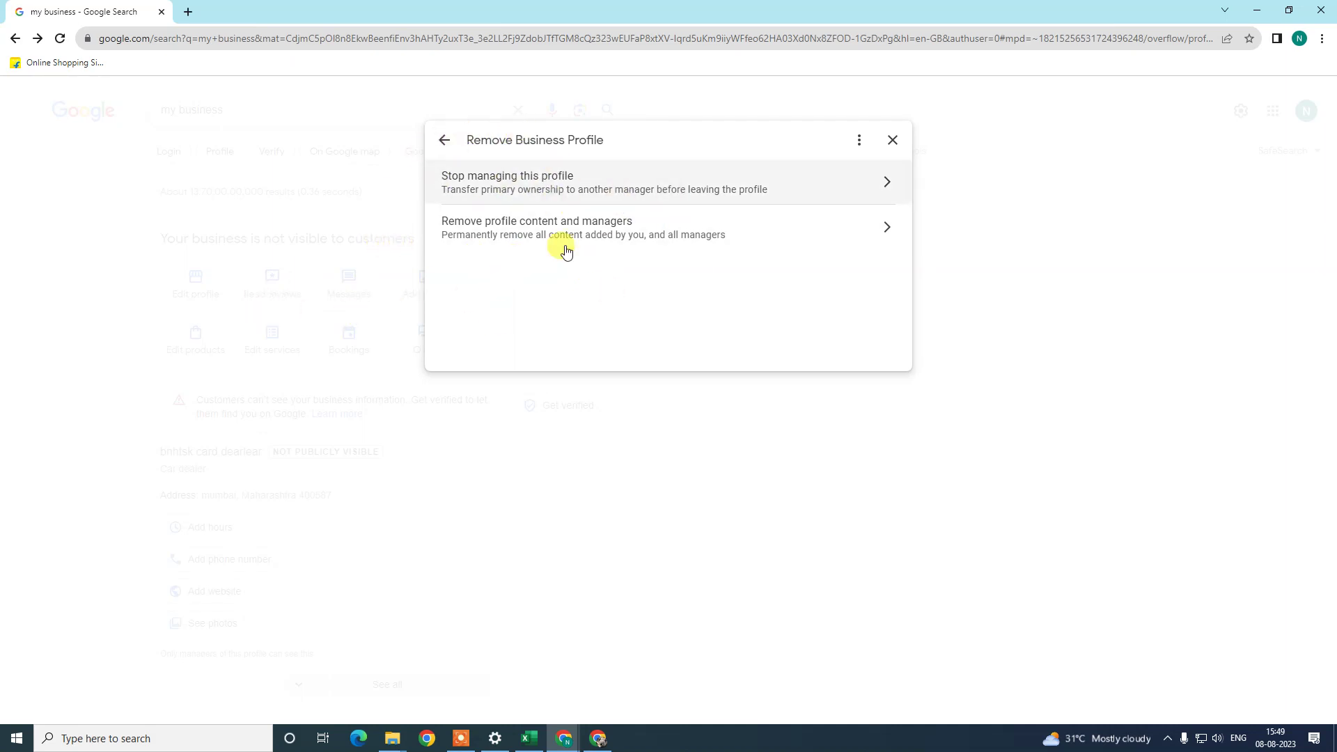
click(494, 226)
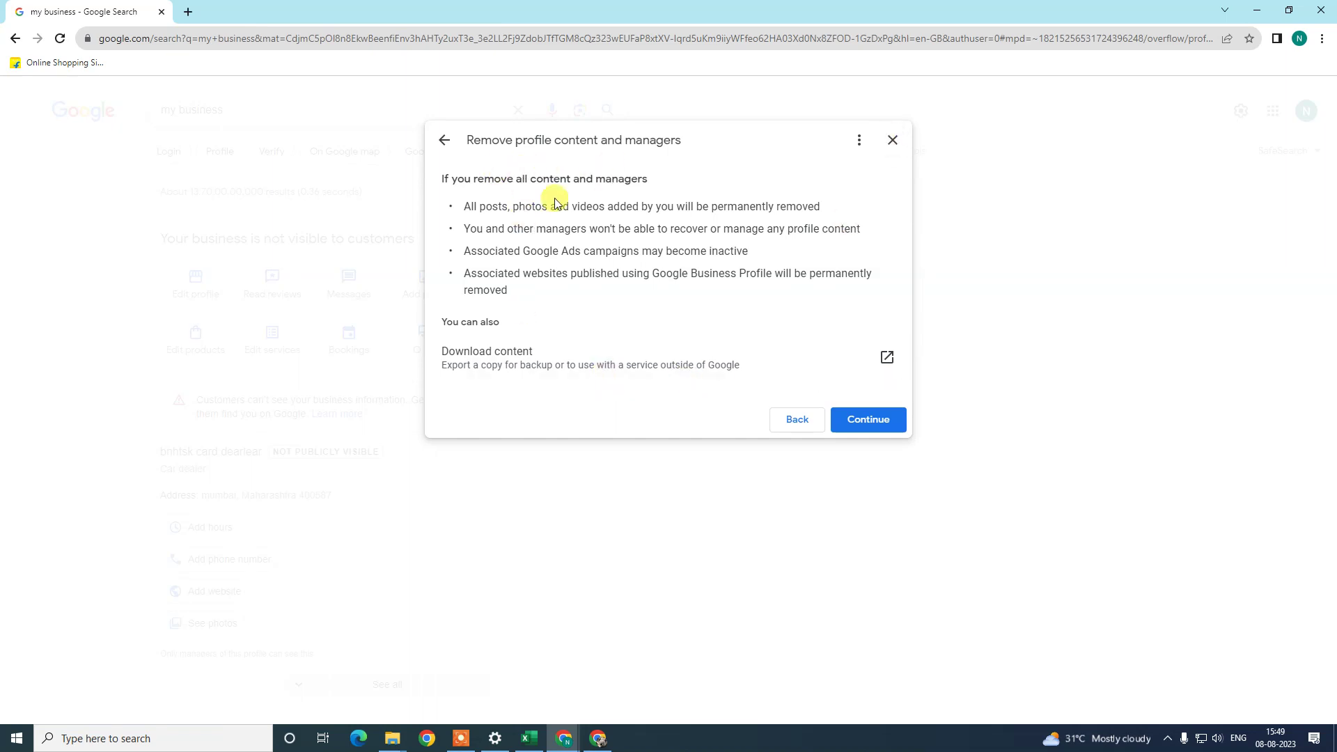
click(893, 141)
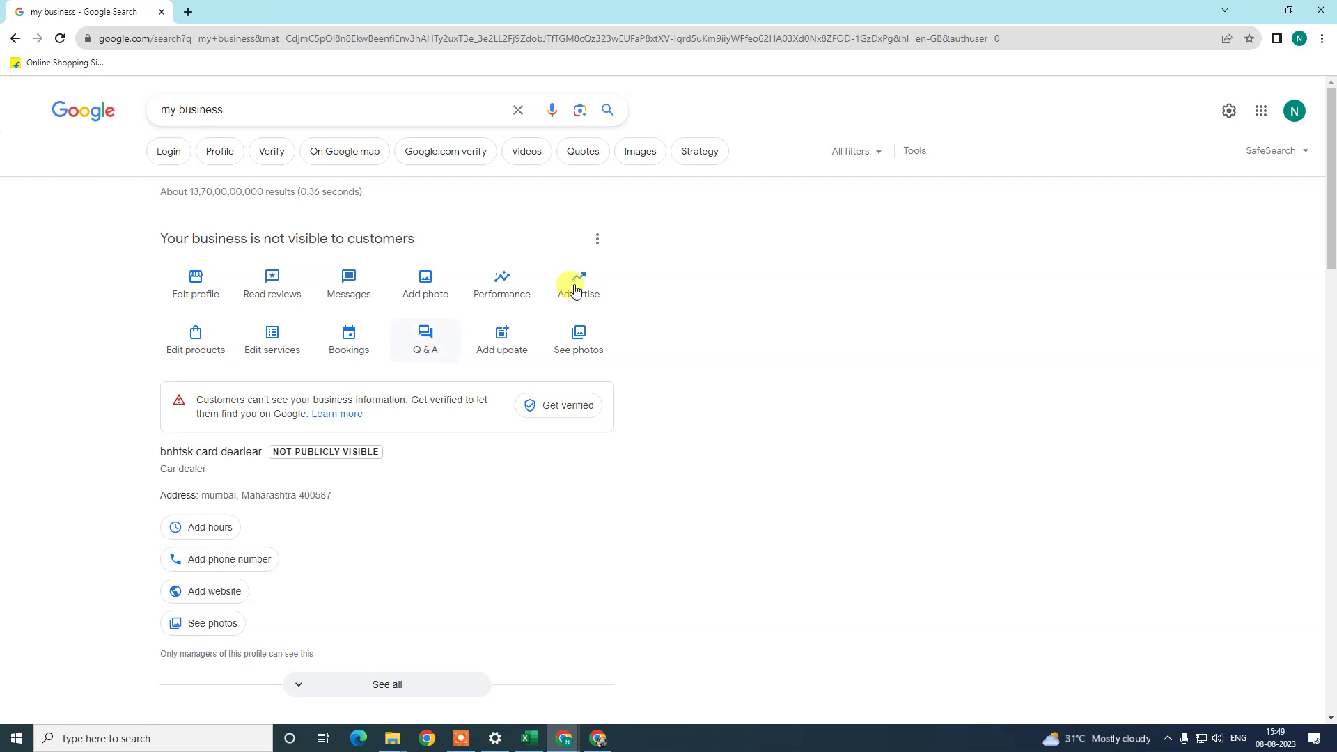
Step: Open Linked accounts from Business Profile settings and view it in Business Profile Manager
click(597, 240)
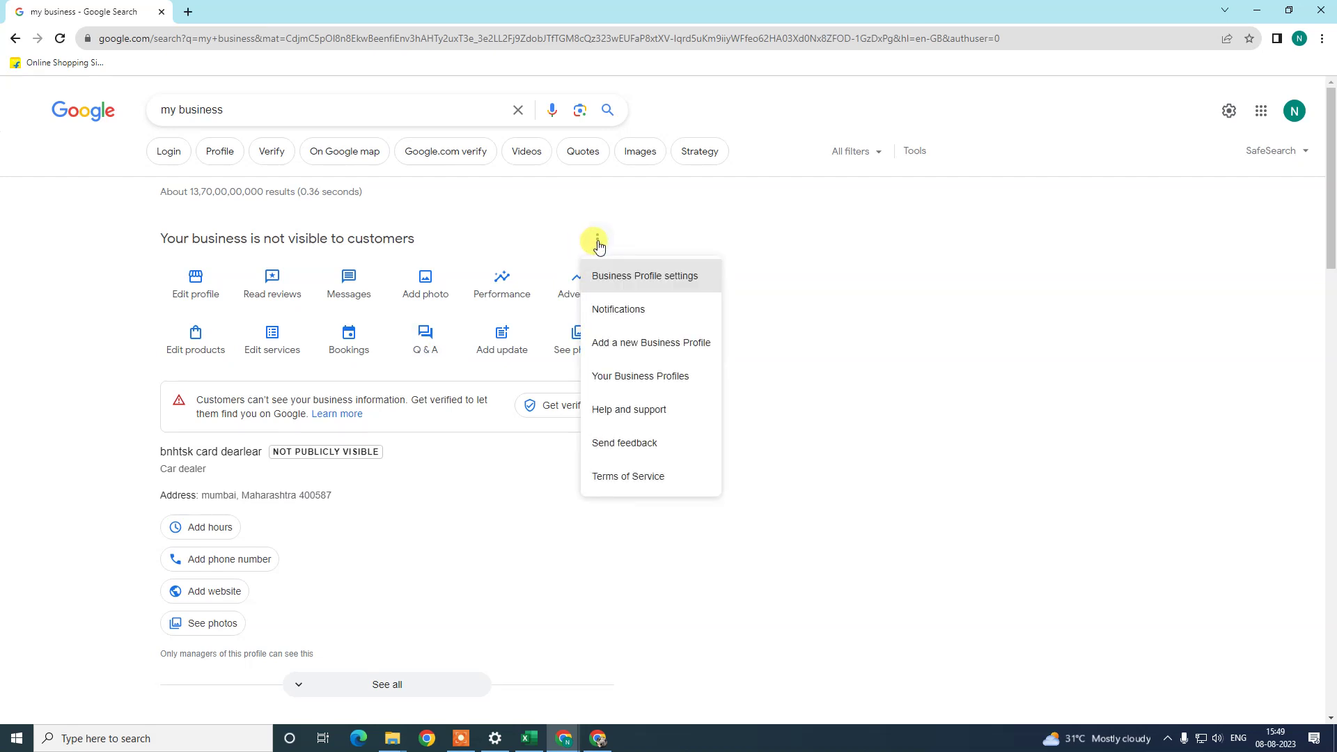
click(638, 284)
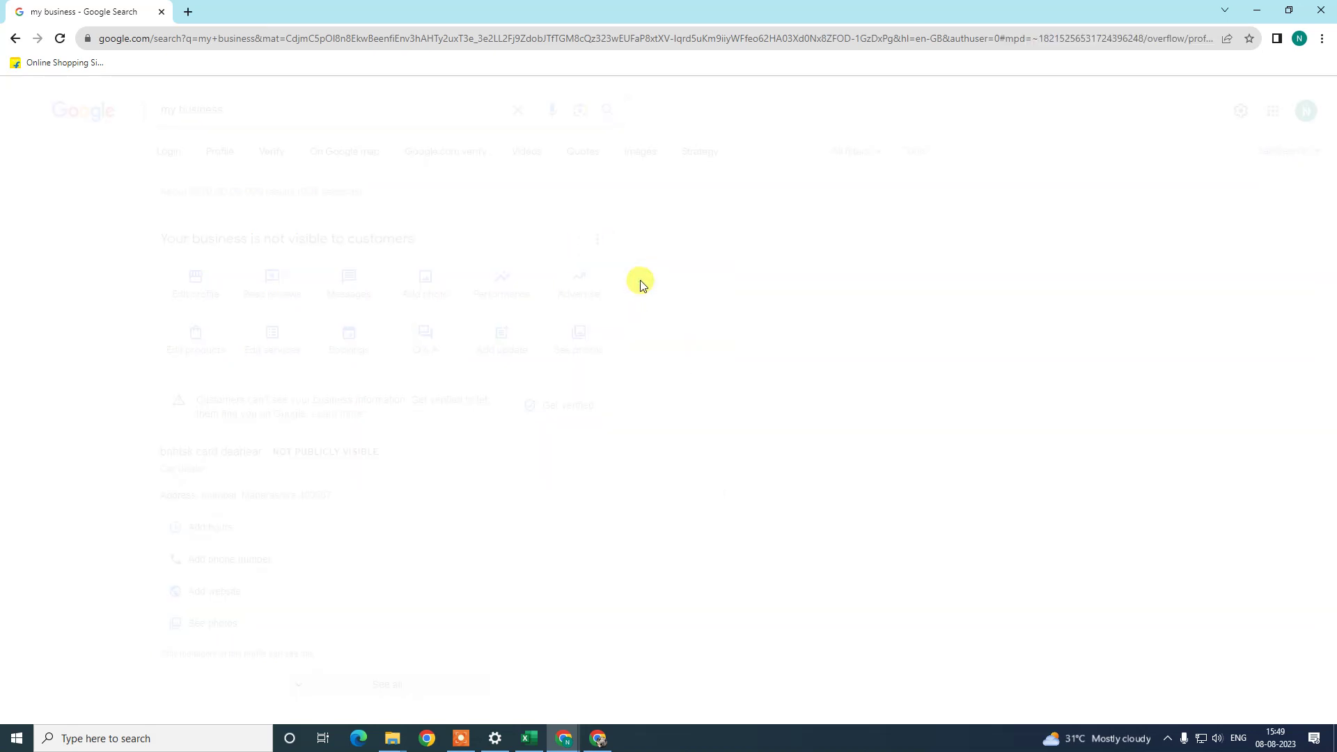
click(500, 328)
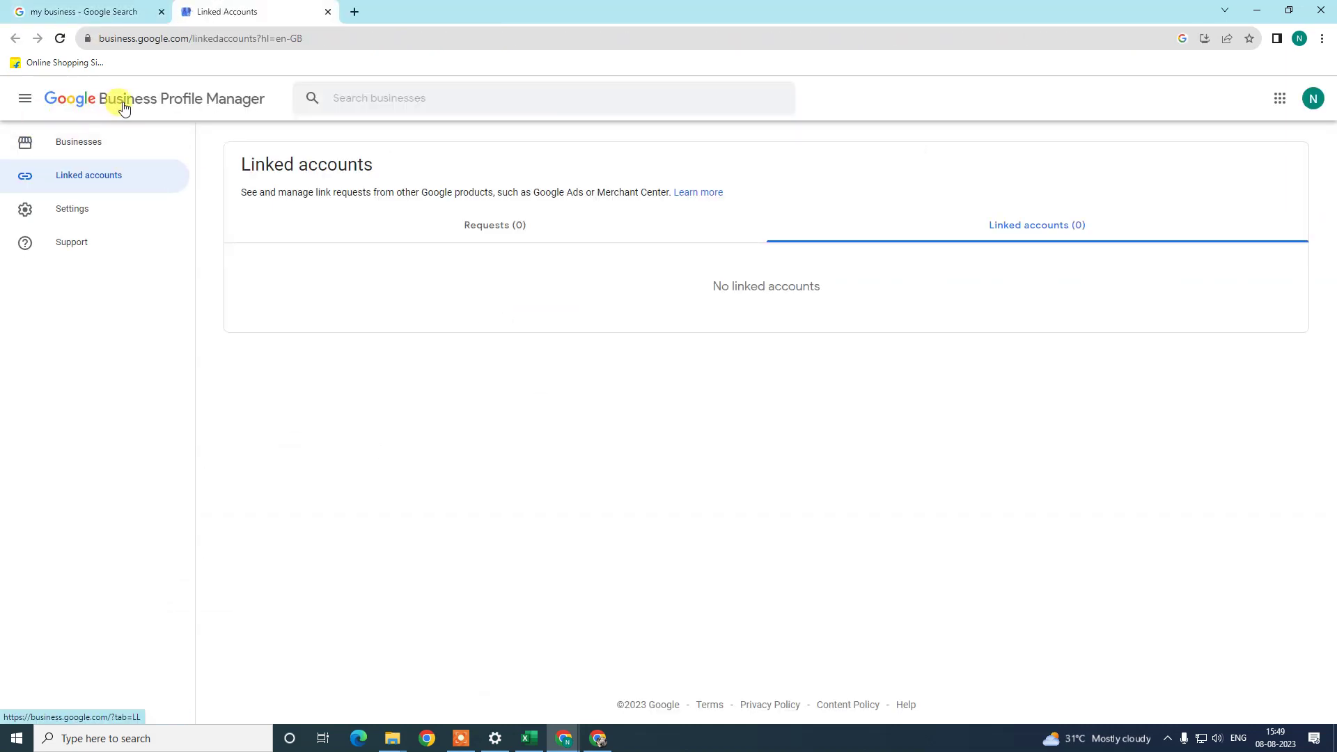
click(115, 12)
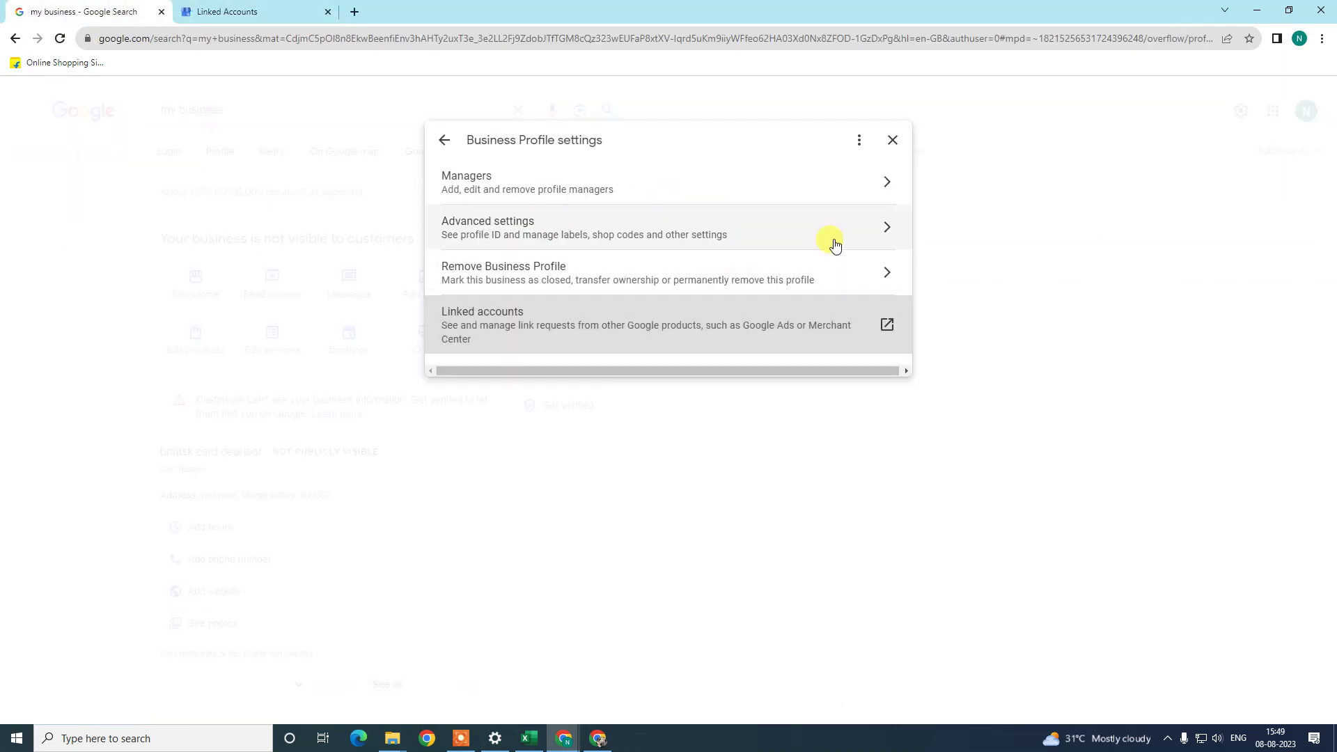
click(892, 140)
click(594, 236)
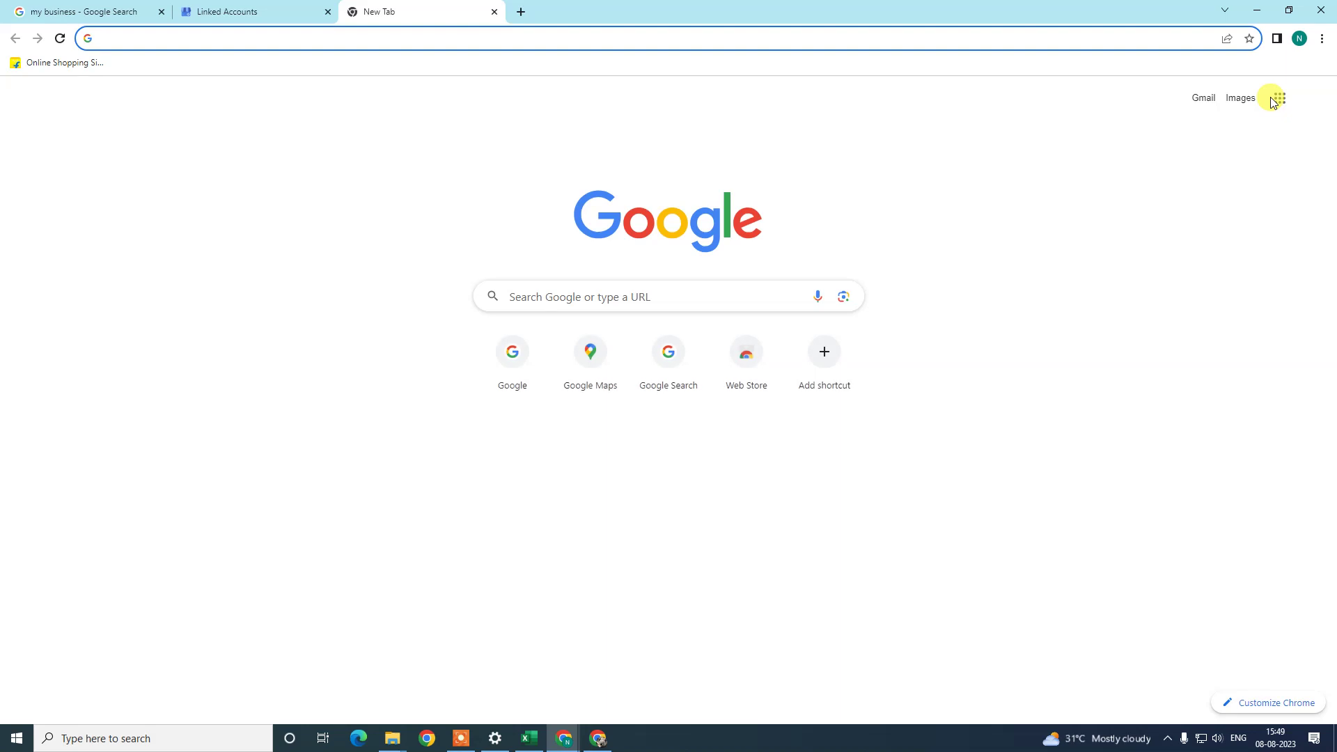
click(1281, 105)
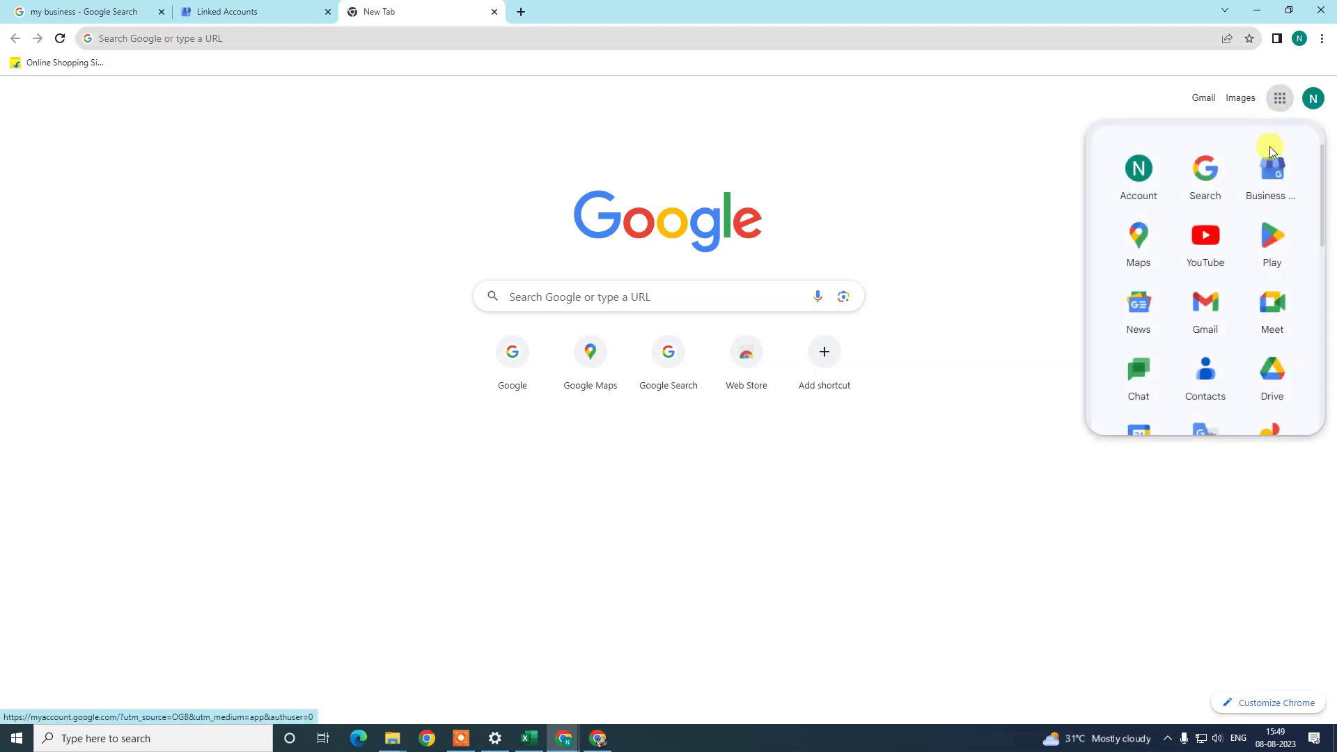
click(278, 9)
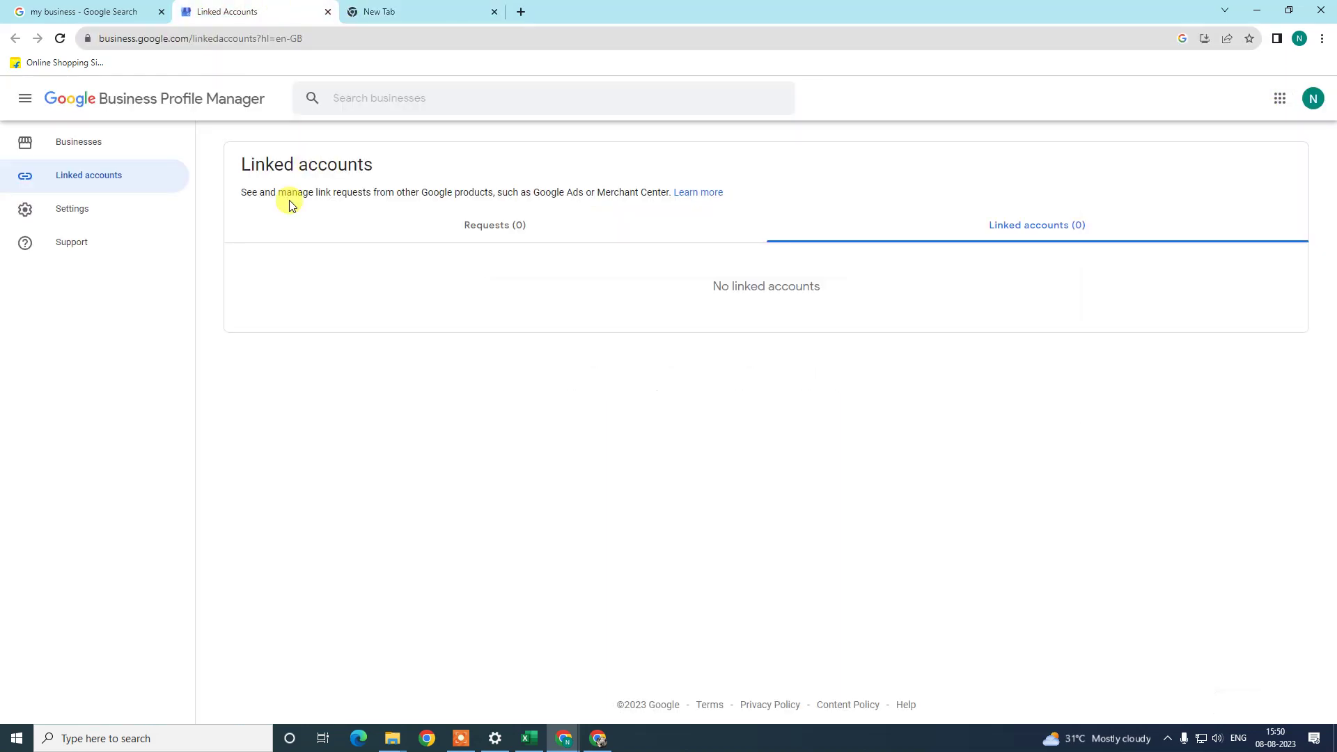
Step: Tick bnhtsk card dearlear in the Businesses list and choose Remove business from Actions
click(63, 146)
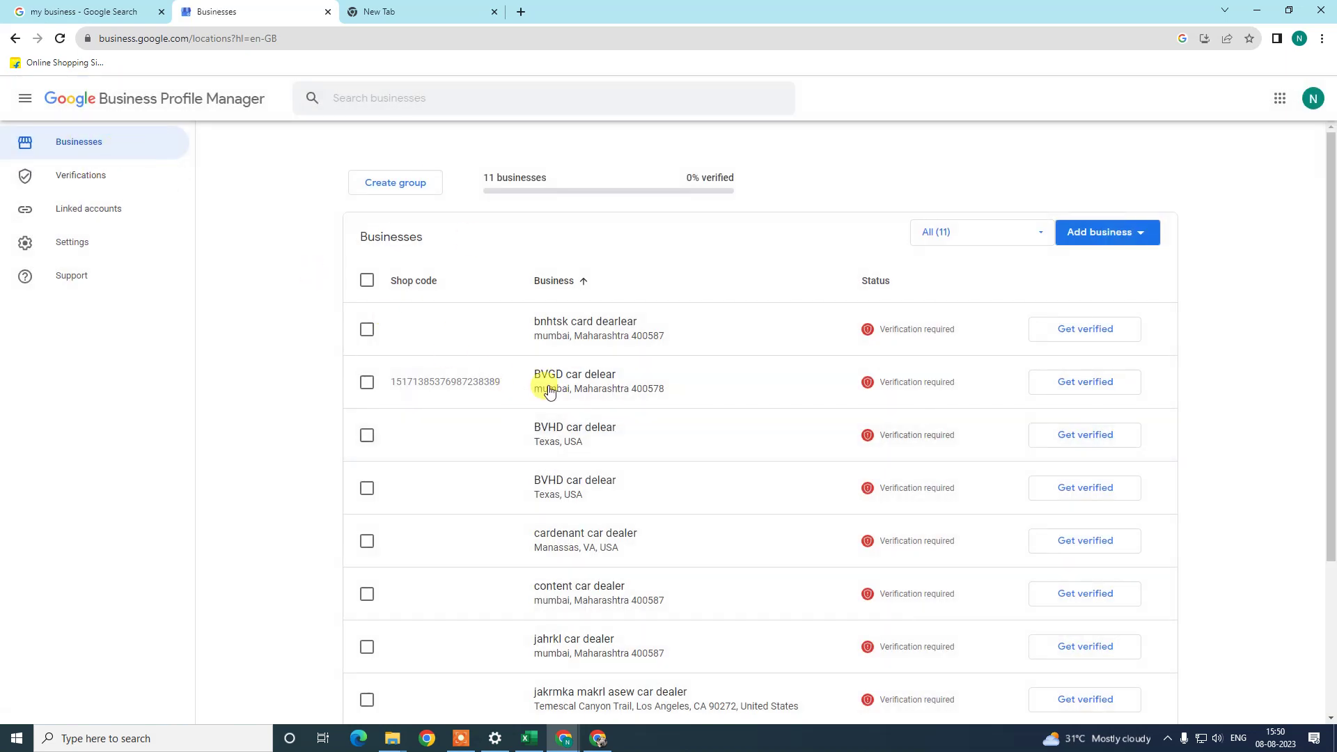
click(368, 331)
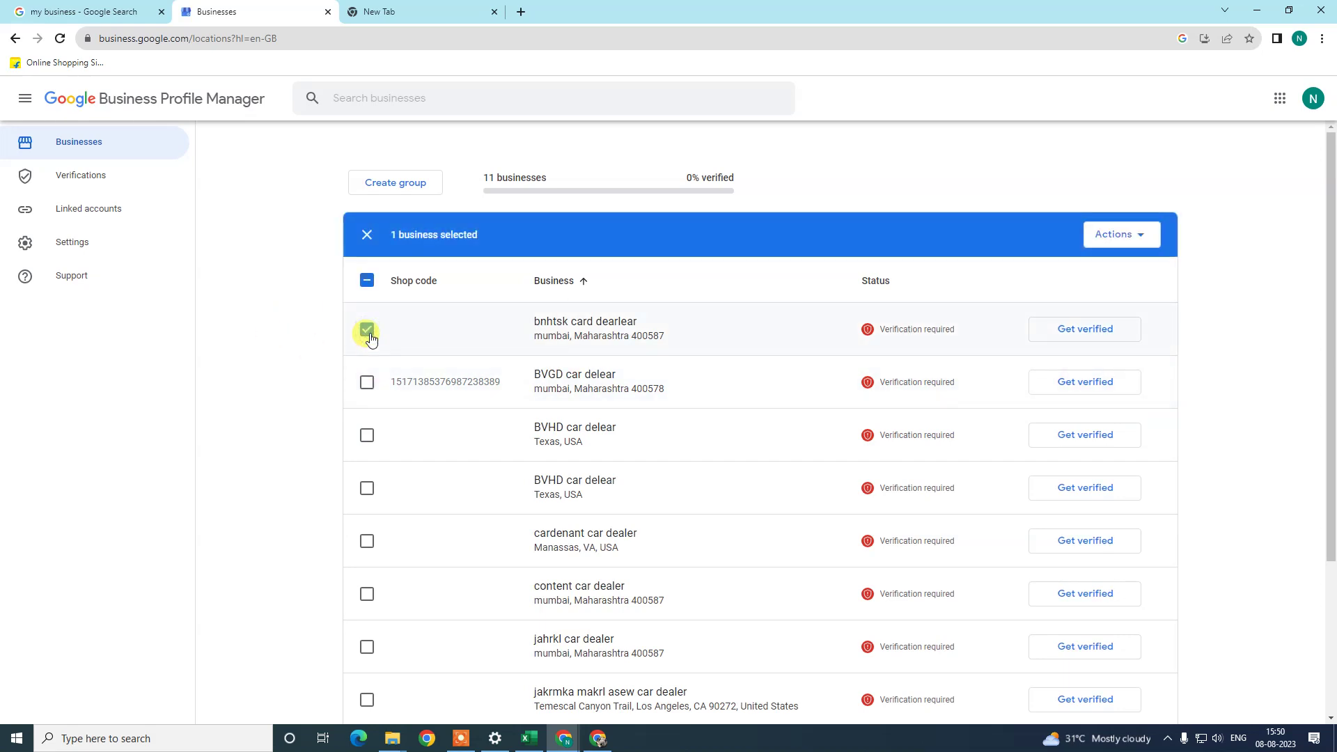
click(1115, 240)
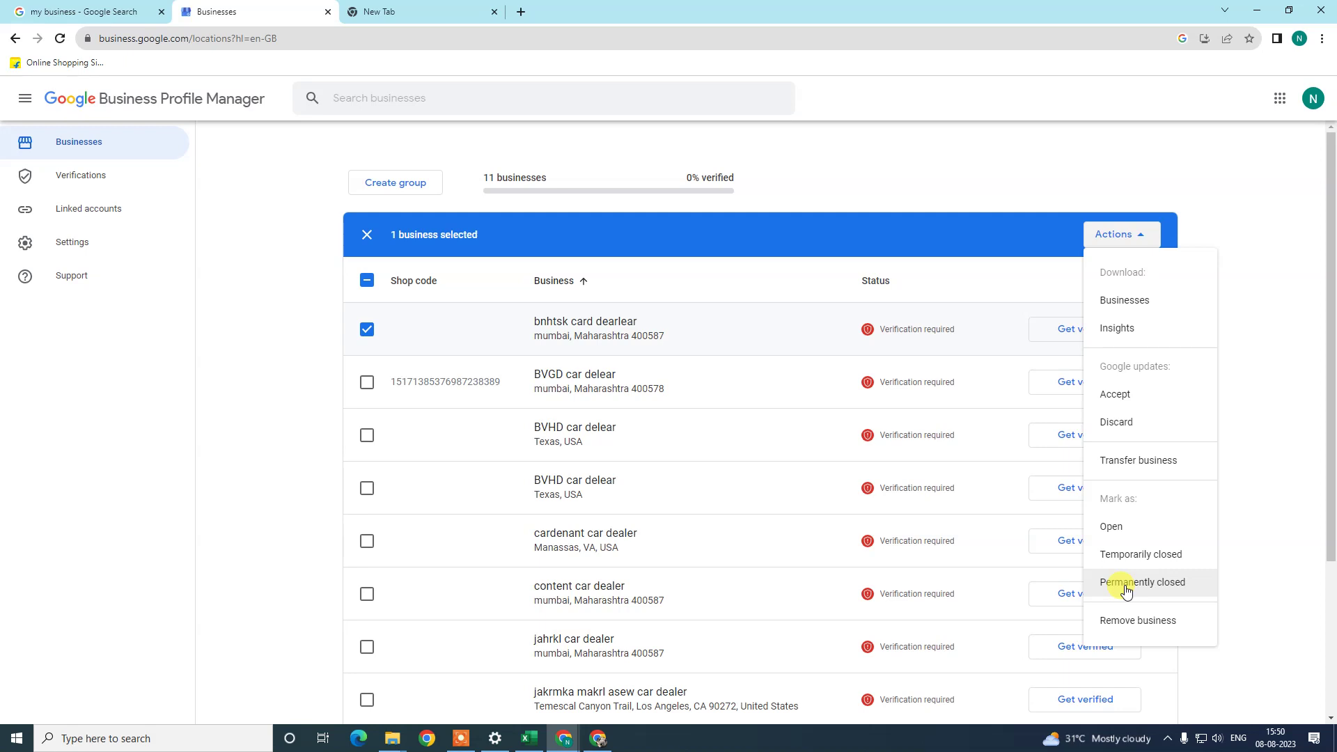
click(1129, 621)
drag(488, 287, 668, 287)
click(501, 300)
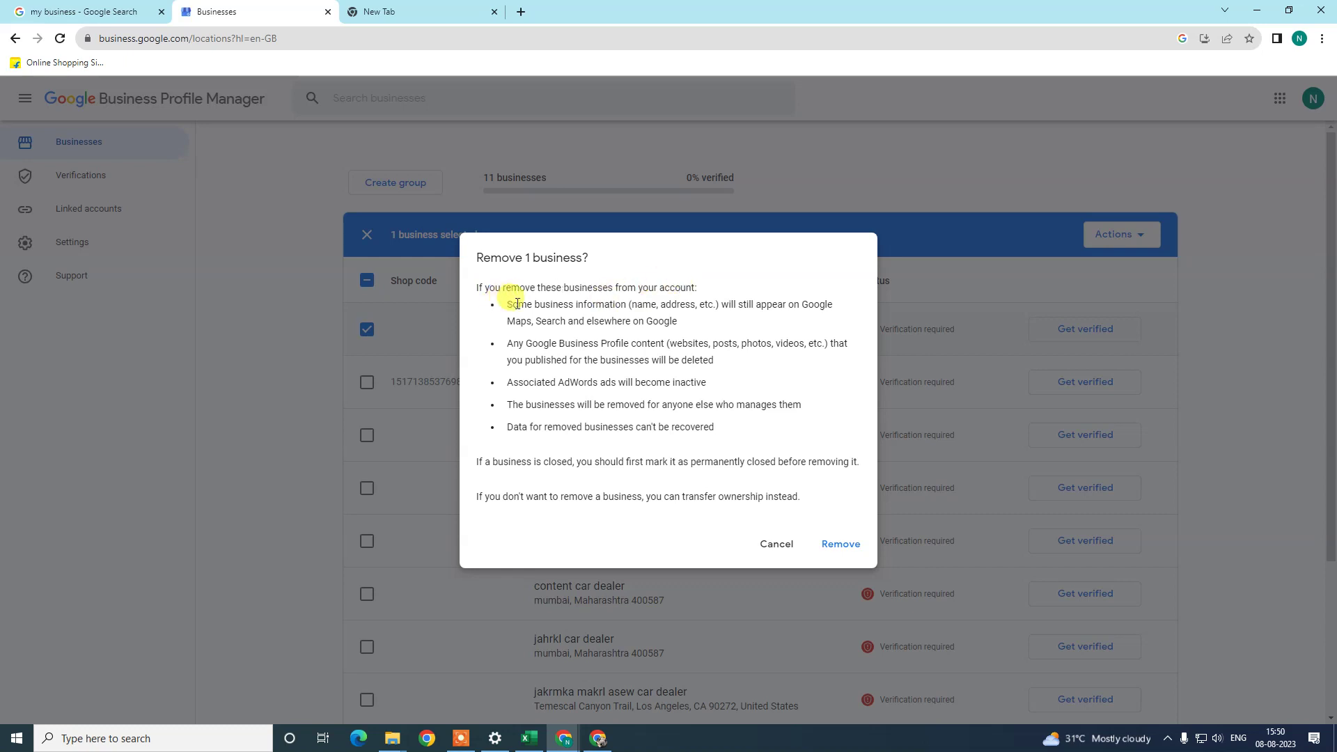
drag(508, 304, 791, 331)
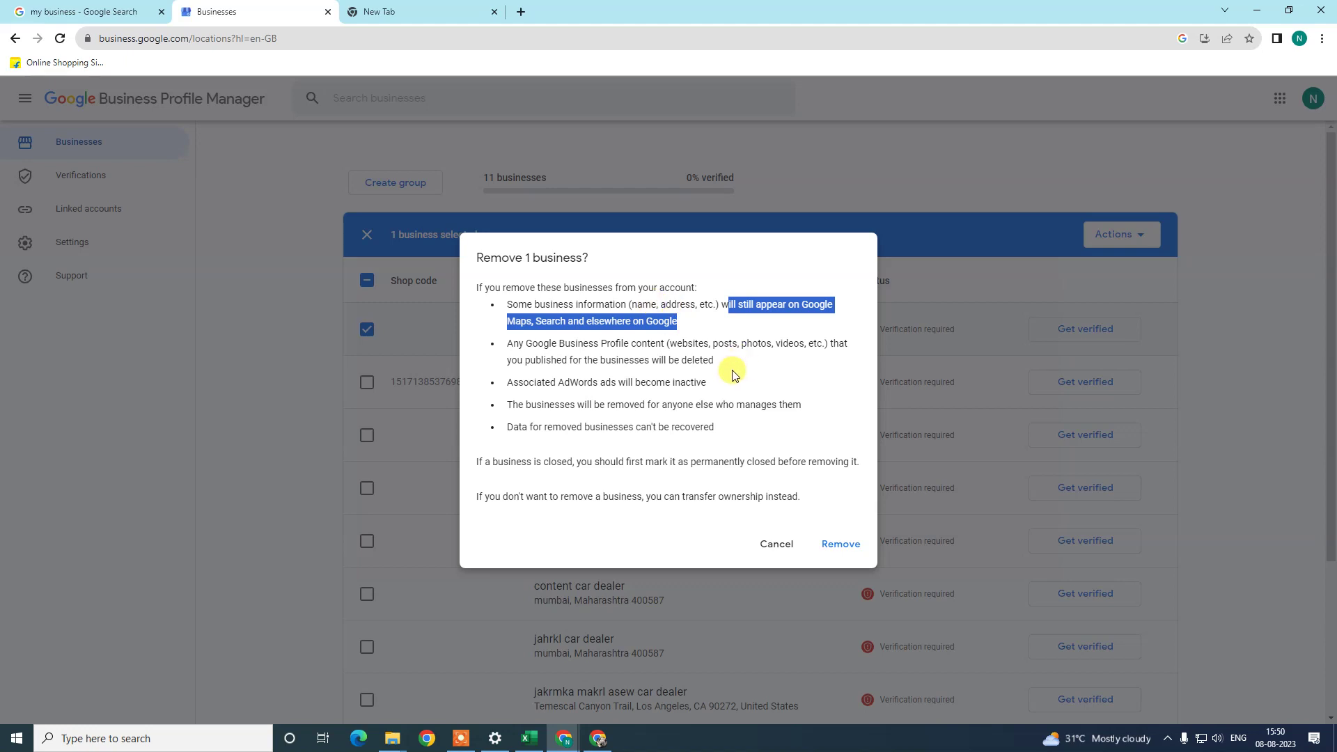
click(511, 345)
drag(511, 343, 844, 346)
click(728, 343)
click(725, 358)
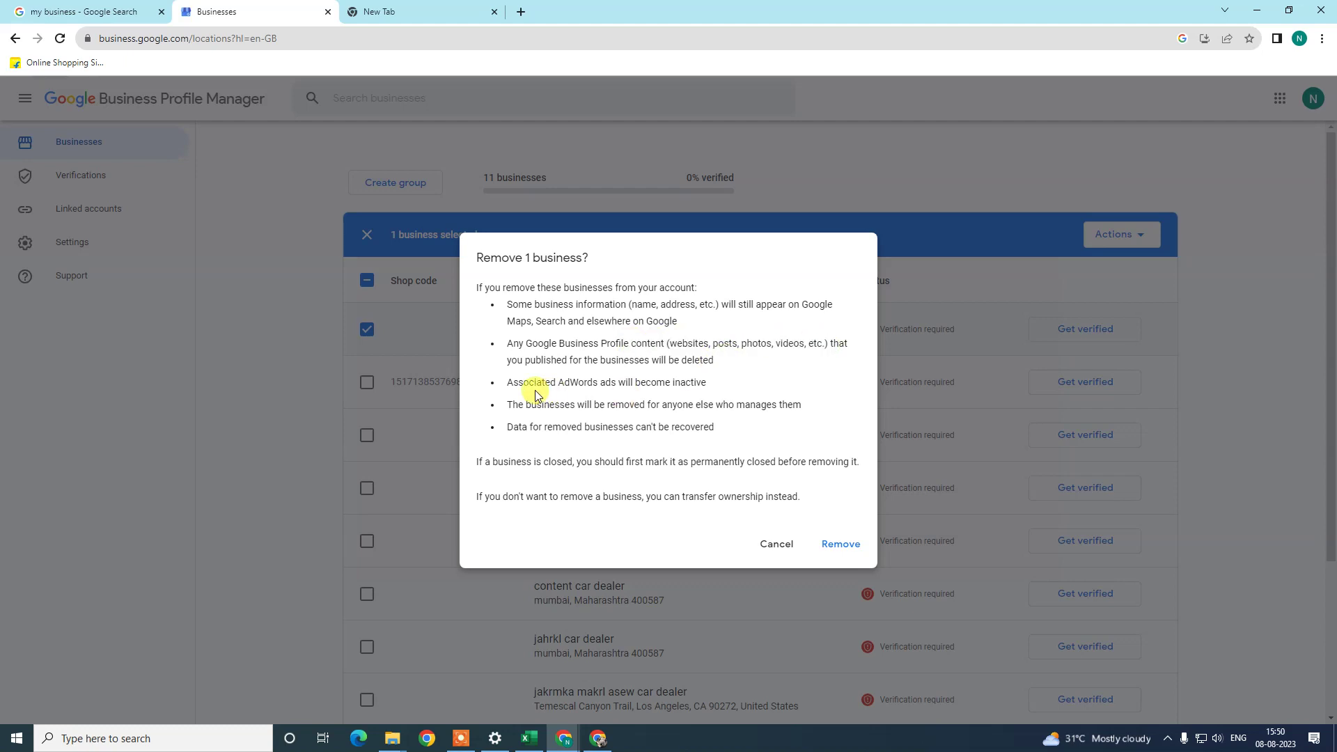
drag(510, 382, 714, 380)
click(631, 382)
drag(551, 382, 609, 381)
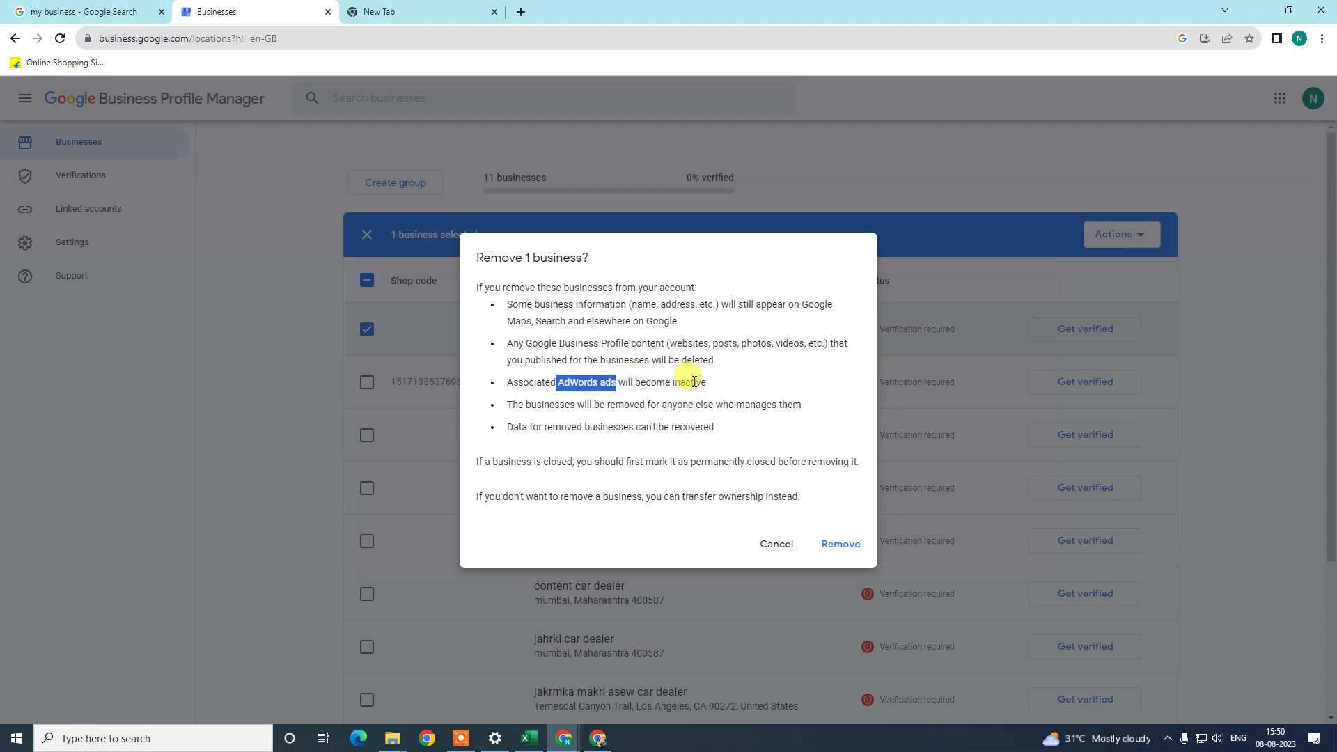
click(580, 385)
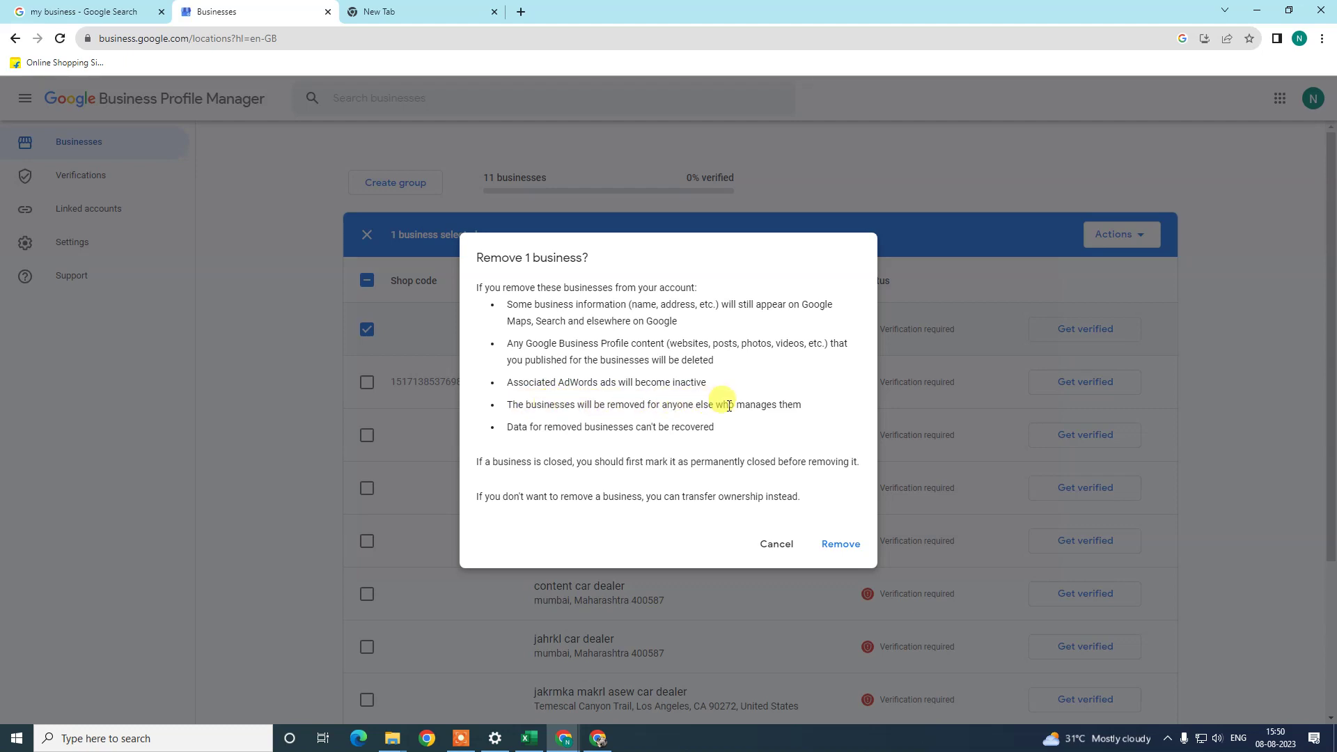
drag(728, 406, 792, 405)
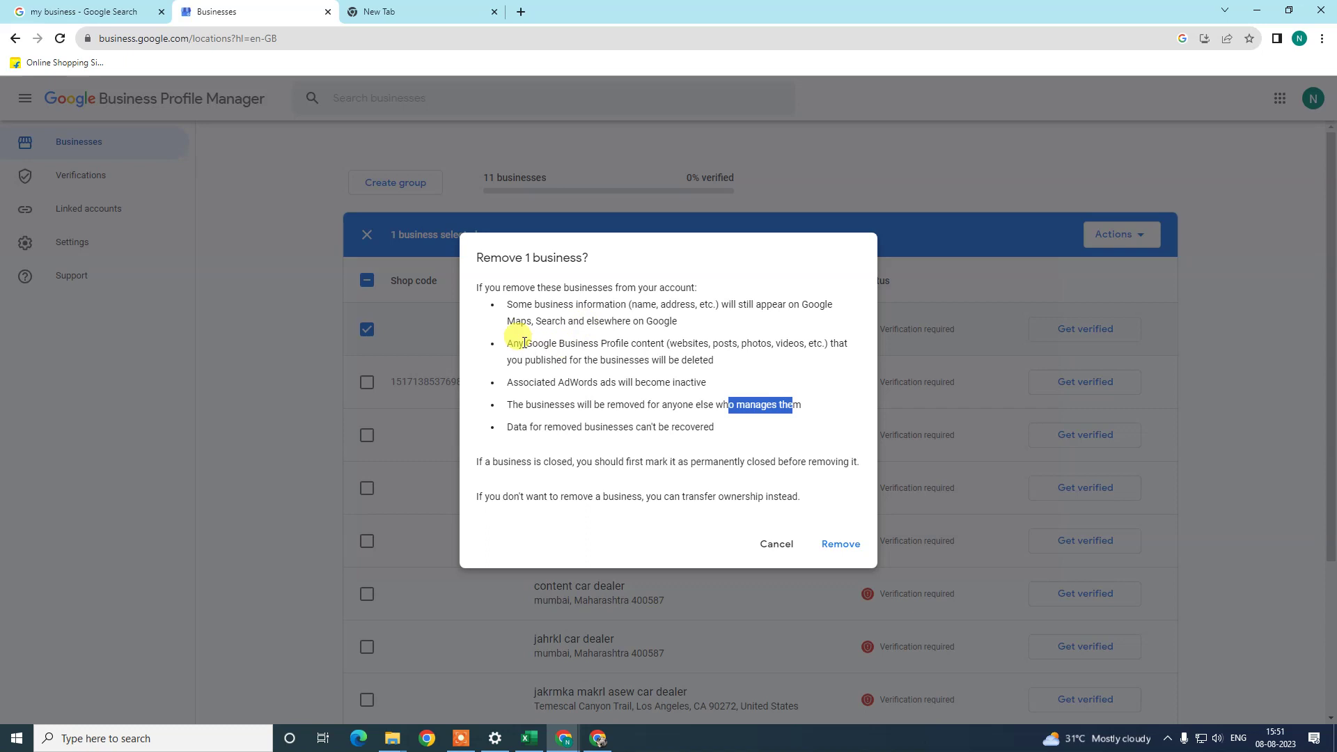
click(749, 406)
drag(749, 406, 806, 406)
mouse_move(507, 426)
mouse_down()
mouse_move(706, 422)
mouse_move(492, 427)
mouse_up()
click(516, 426)
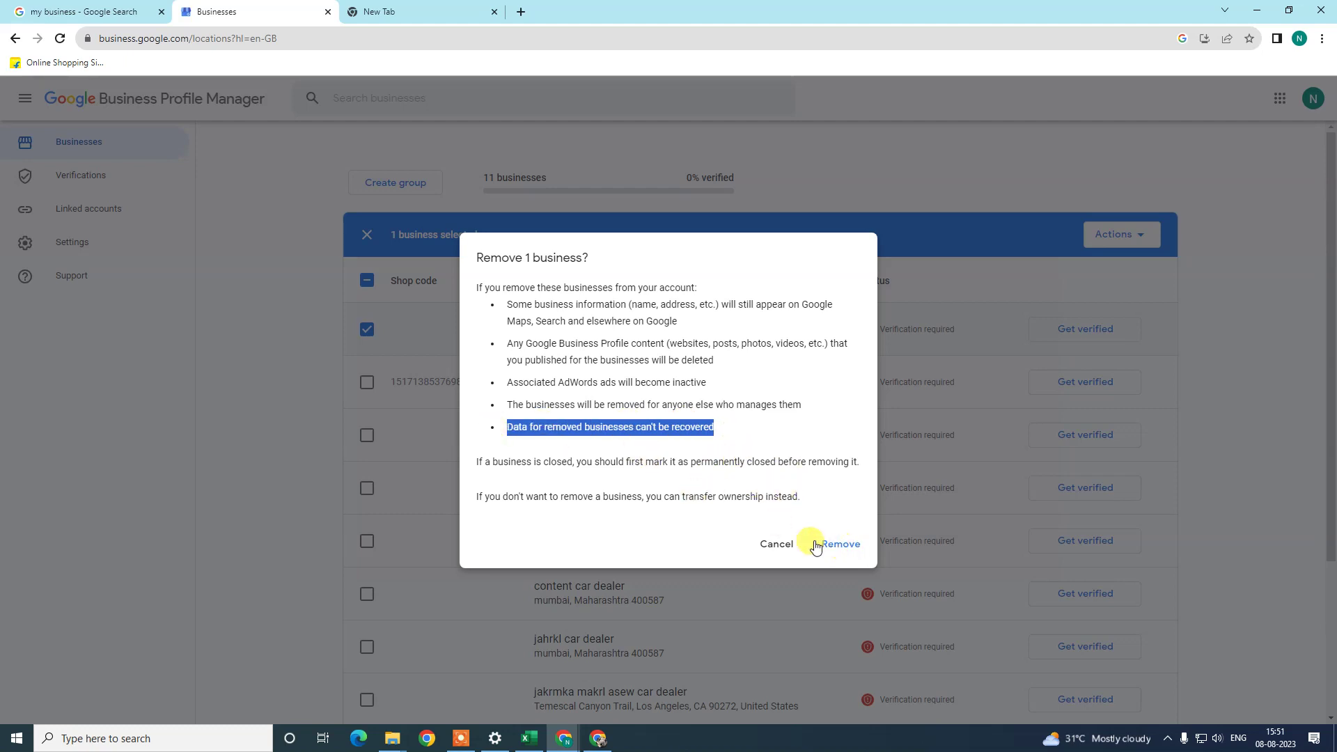
click(644, 500)
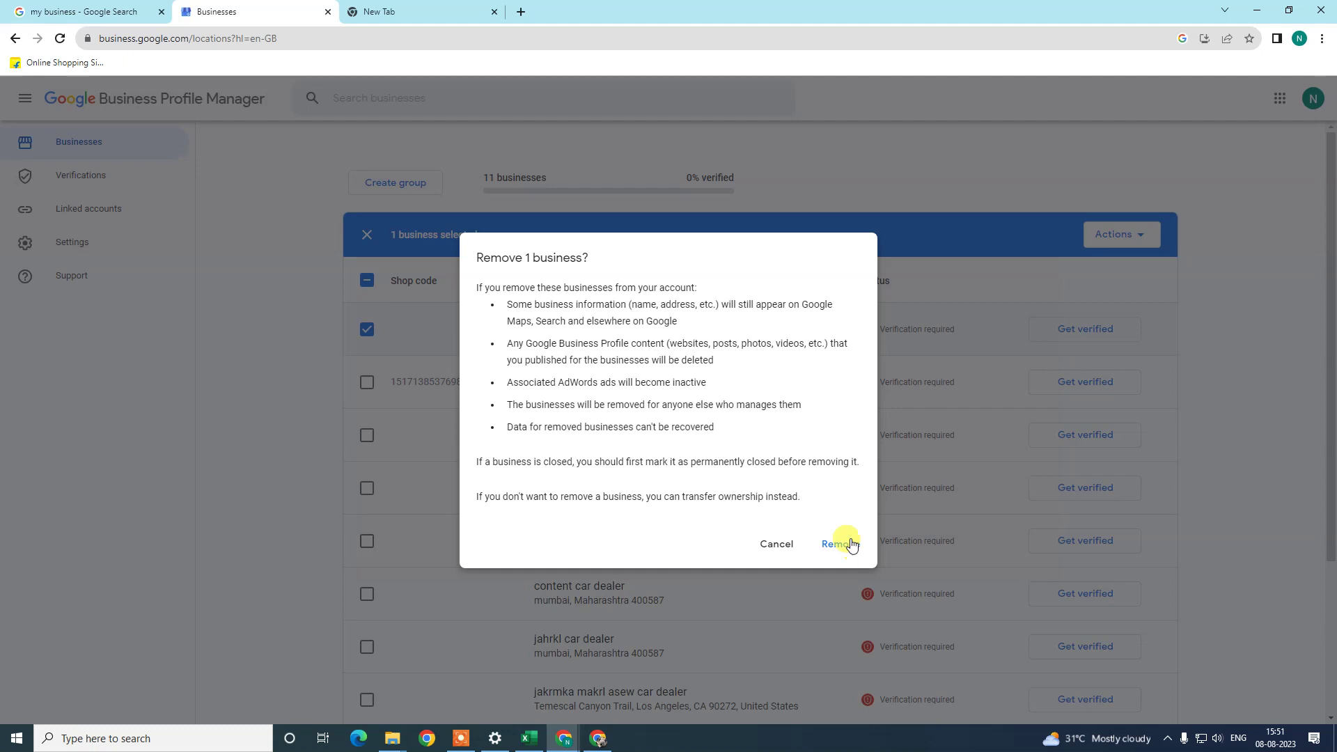
drag(512, 349, 773, 362)
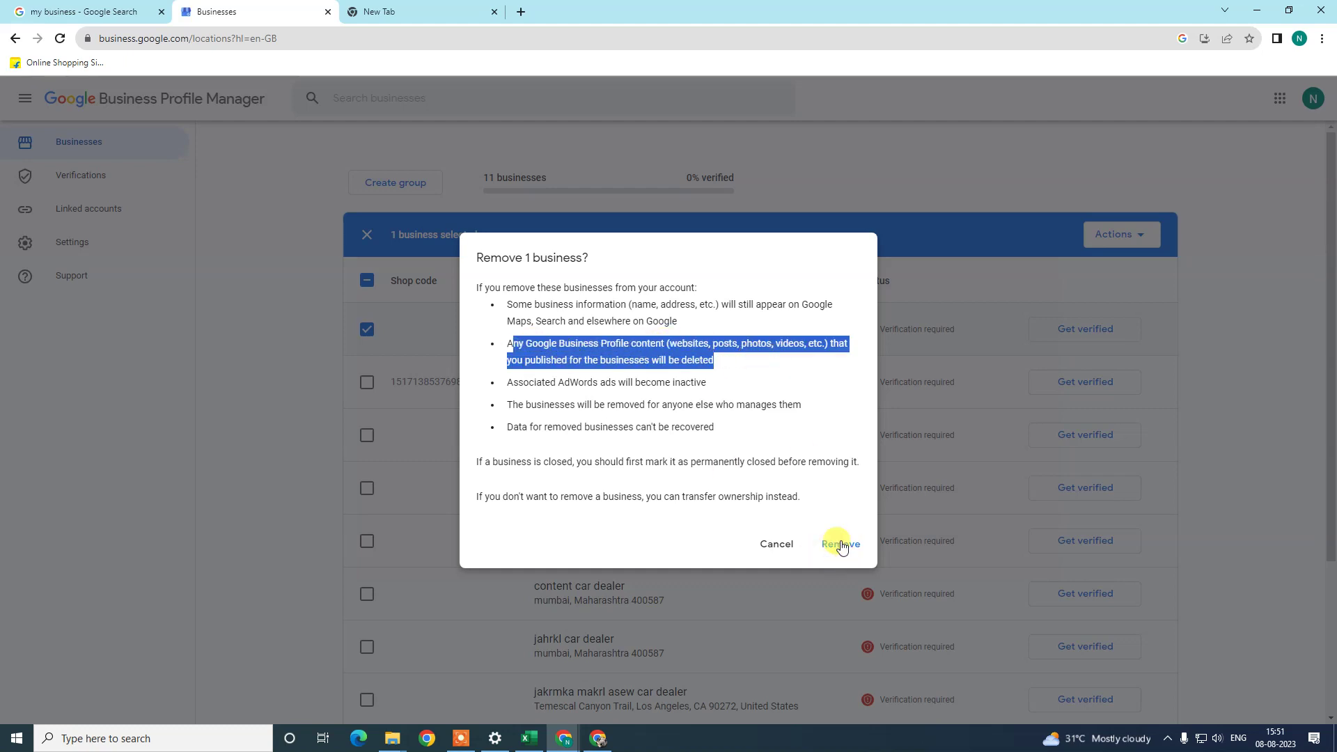
click(689, 362)
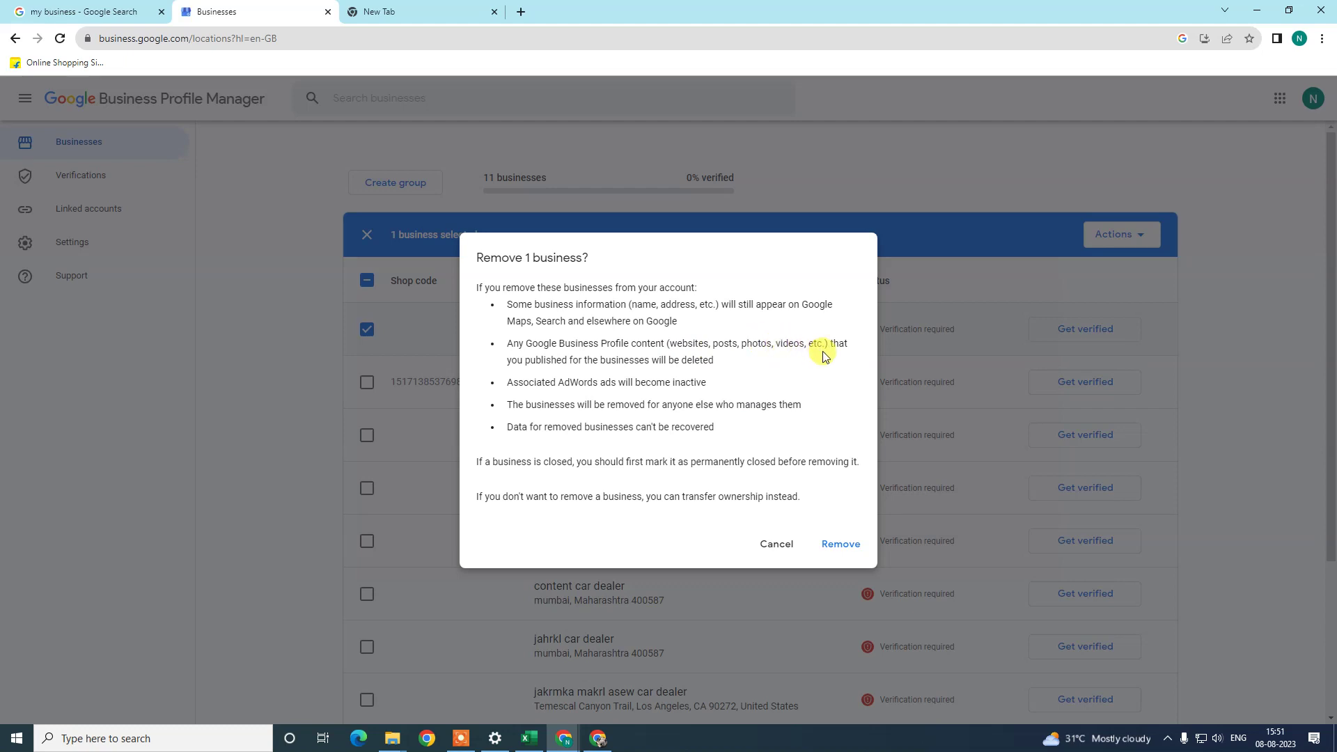
drag(628, 304, 649, 302)
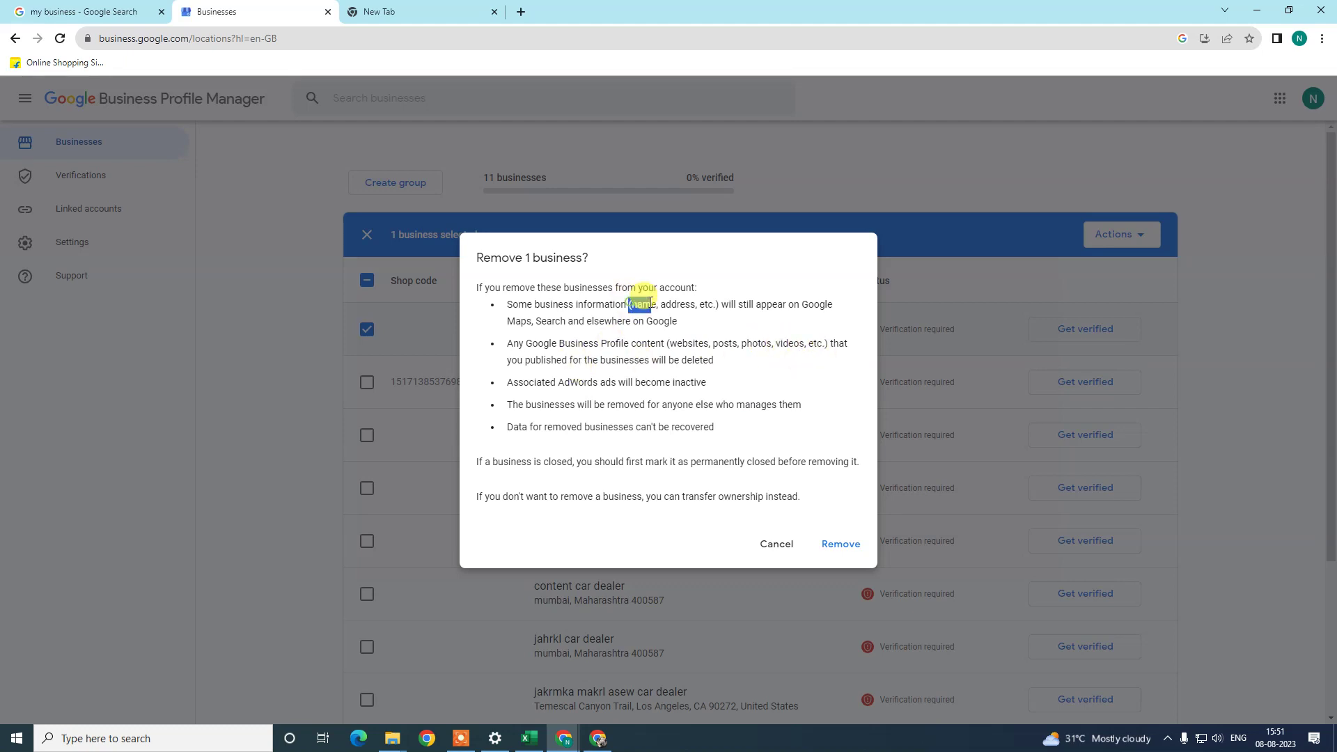
click(649, 327)
drag(656, 304, 688, 305)
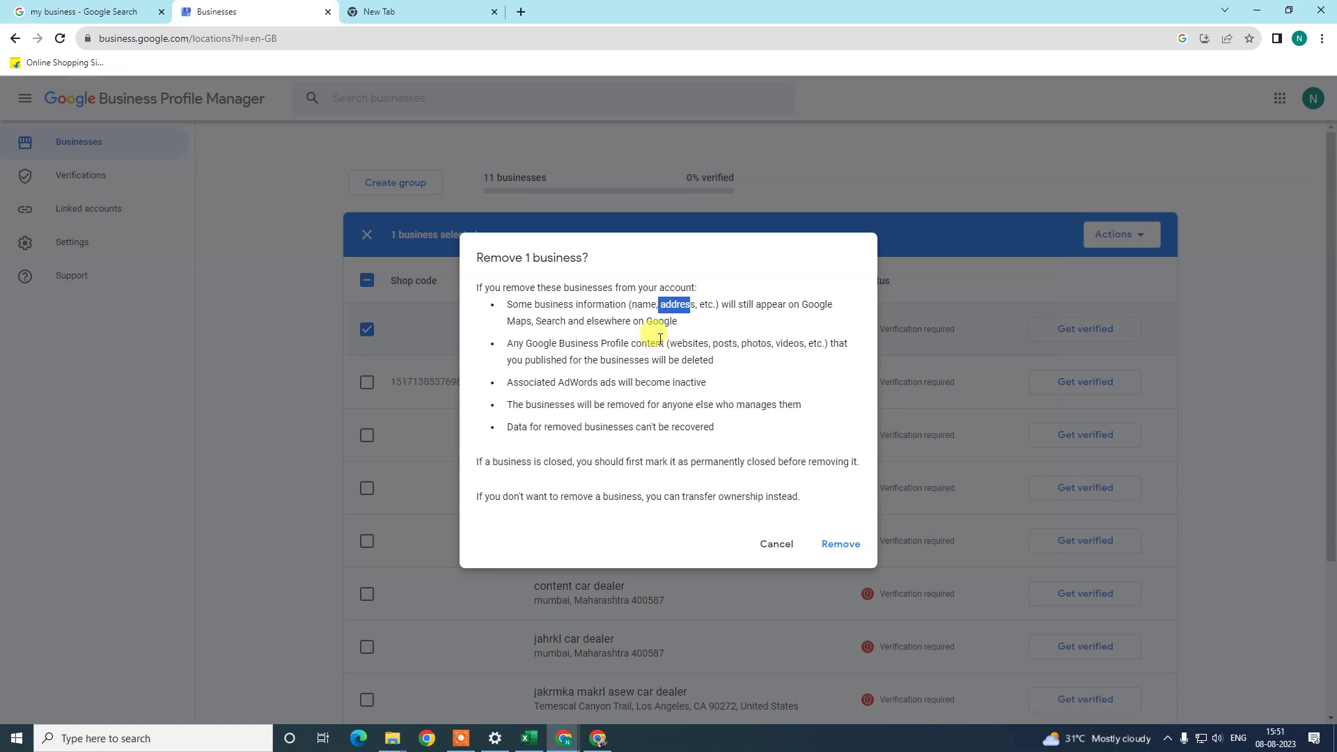
click(691, 306)
mouse_move(662, 304)
mouse_down()
mouse_move(699, 304)
mouse_move(651, 304)
mouse_up()
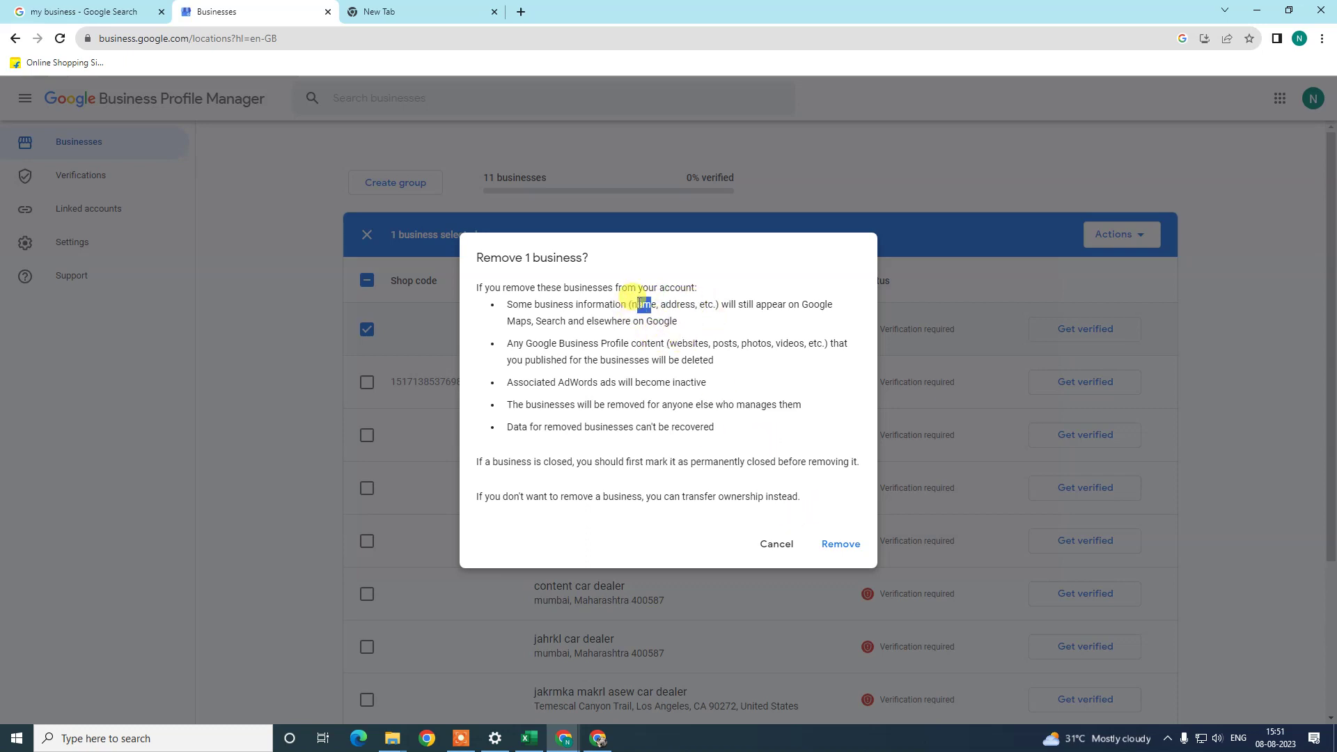
click(695, 320)
drag(494, 310, 650, 317)
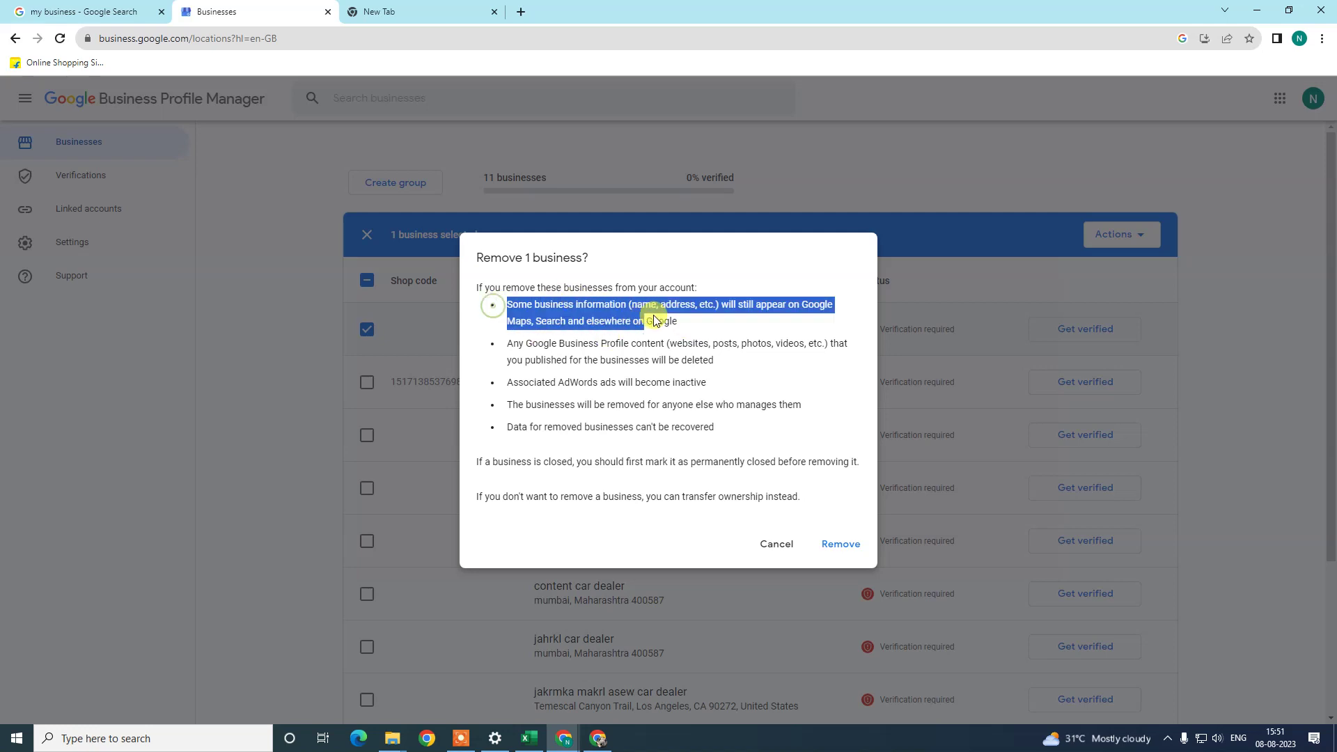